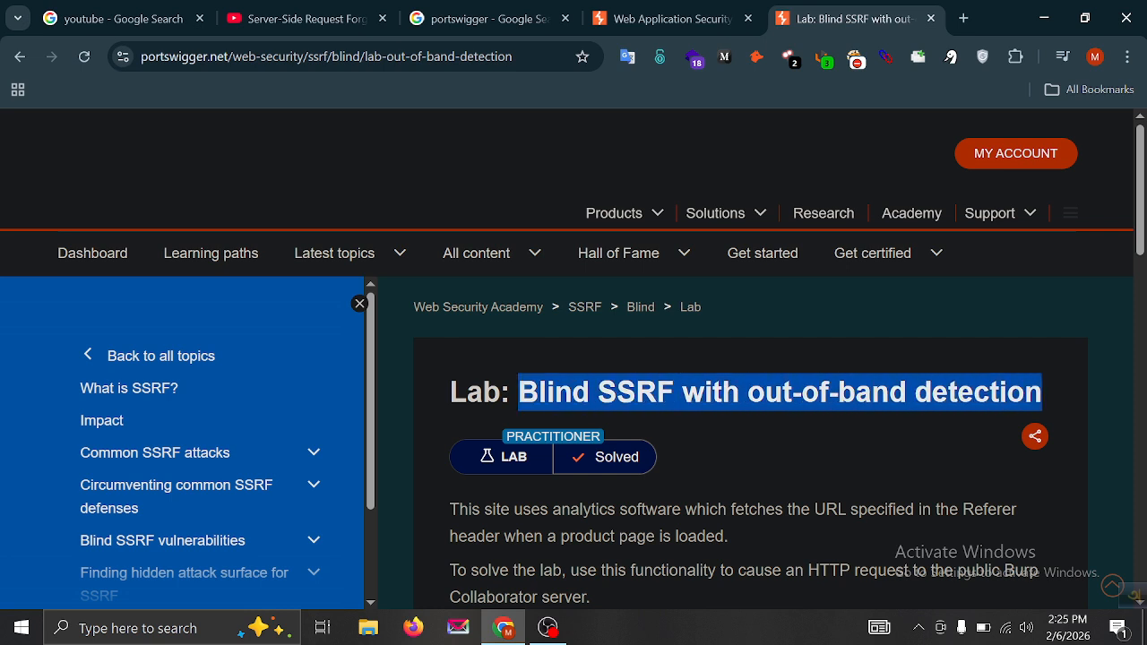
# Read through the description and note of the Blind SSRF with out-of-band detection lab.
pyautogui.click(756, 455)
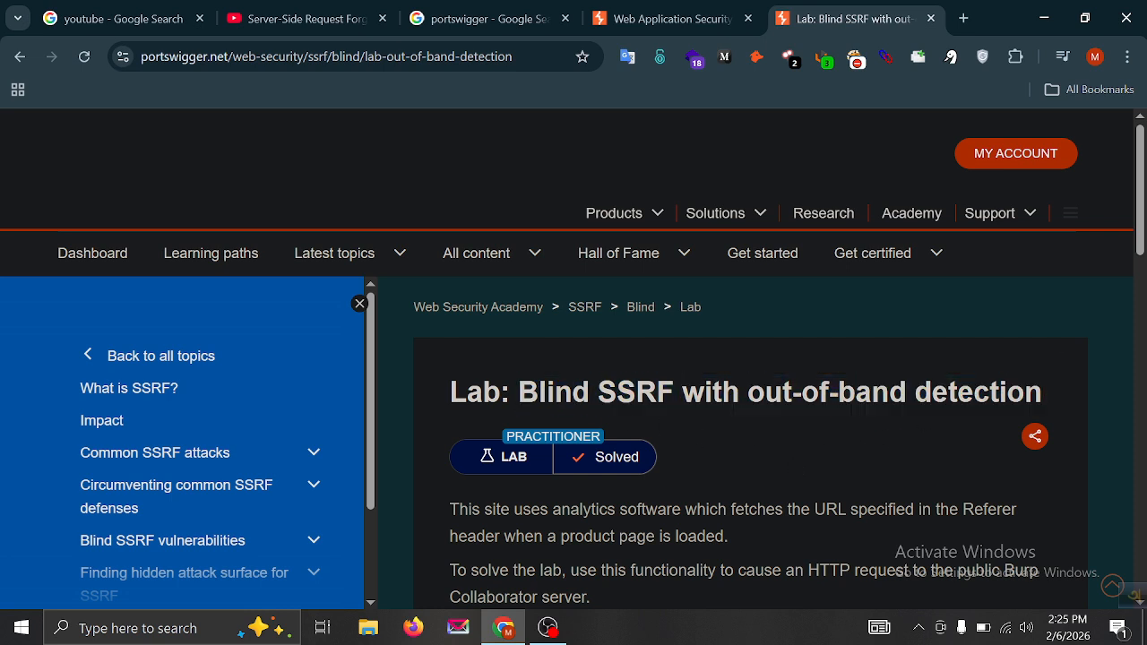
pyautogui.moveTo(518, 392); pyautogui.dragTo(1107, 399)
pyautogui.click(753, 450)
pyautogui.scroll(-2, 846, 419)
pyautogui.scroll(-1, 690, 403)
pyautogui.scroll(3, 690, 407)
pyautogui.scroll(-3, 691, 414)
pyautogui.scroll(3, 690, 414)
pyautogui.scroll(-8, 591, 442)
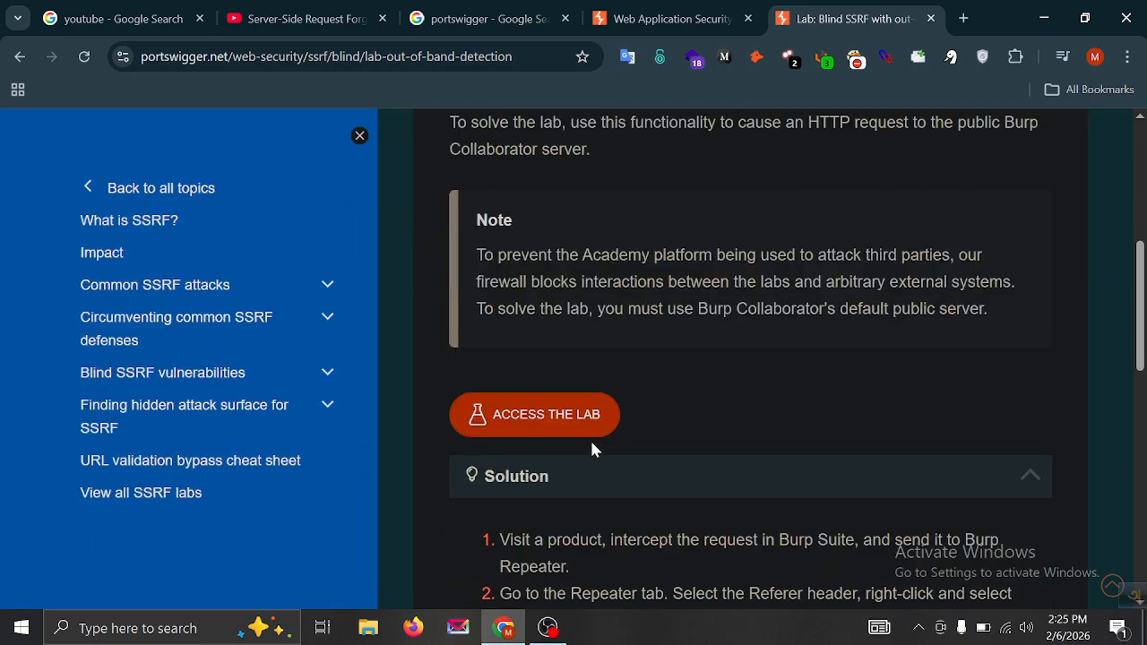
# Collapse the lab's solution section and launch the lab, ending on its shop site.
pyautogui.scroll(4, 591, 443)
pyautogui.click(591, 479)
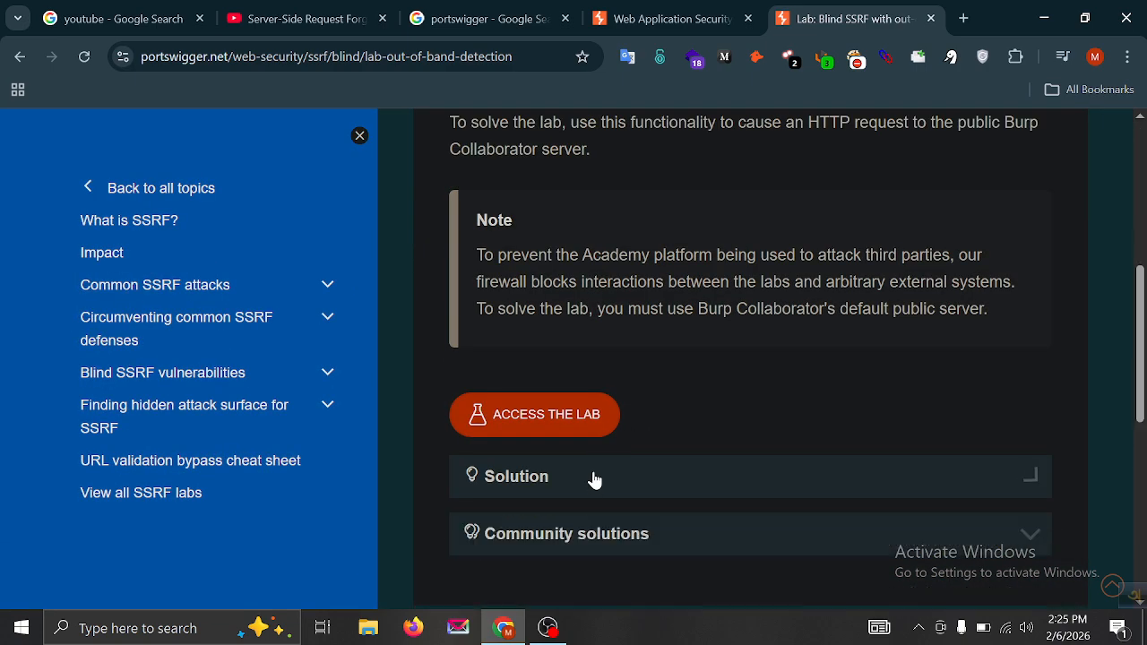
pyautogui.scroll(-2, 592, 478)
pyautogui.scroll(1, 593, 479)
pyautogui.scroll(2, 574, 493)
pyautogui.click(534, 510)
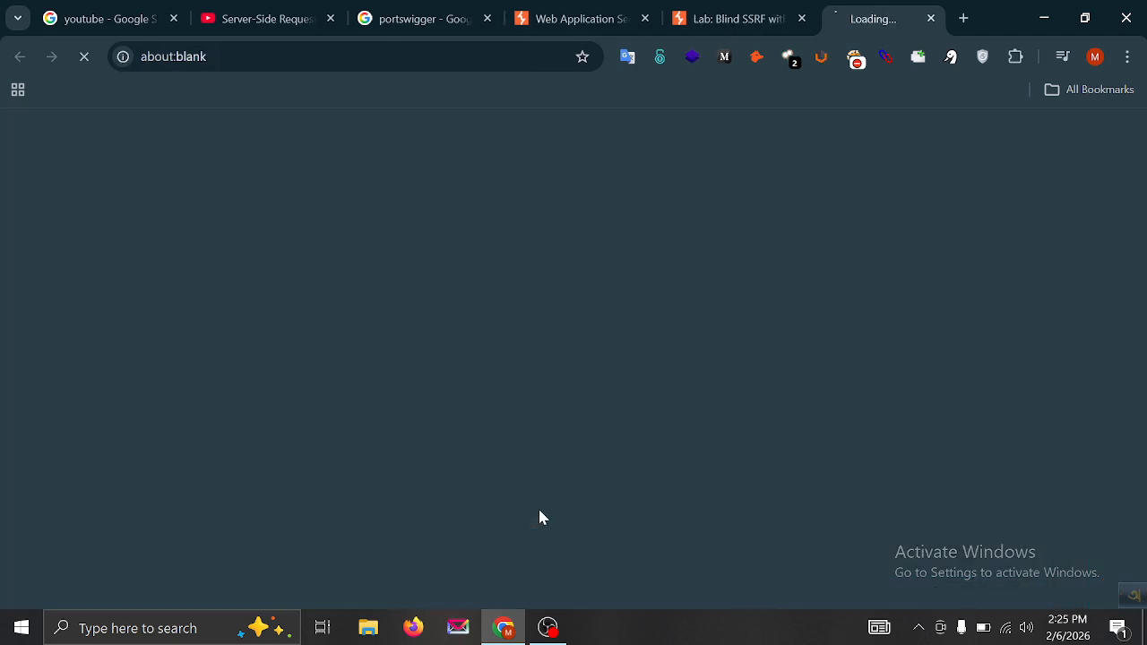
pyautogui.click(708, 18)
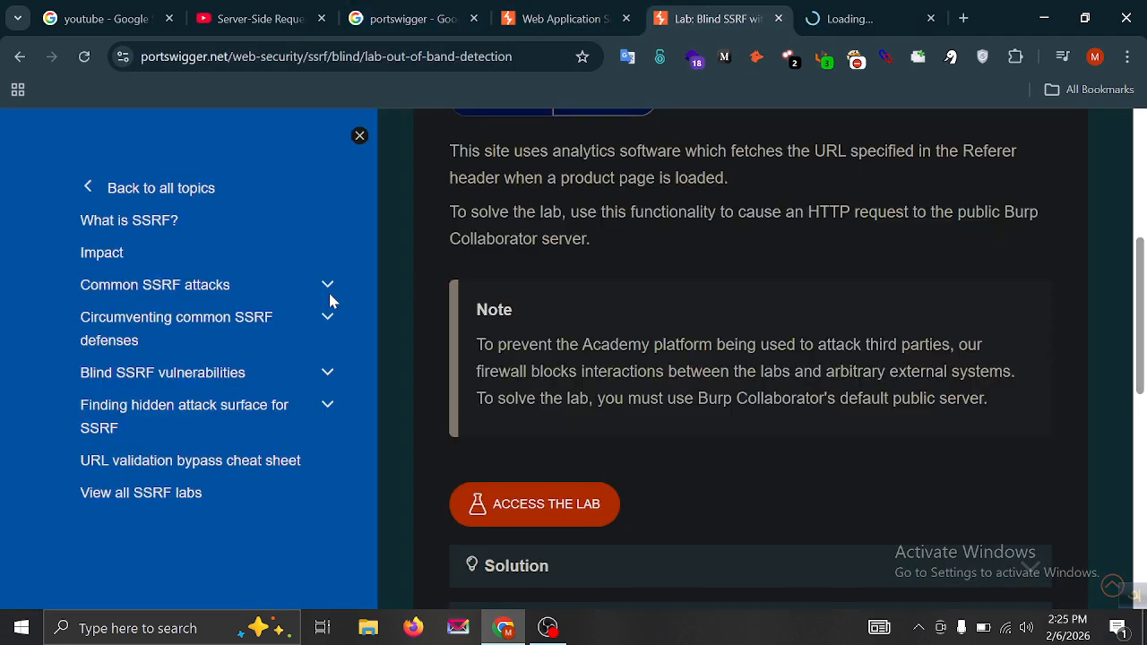
pyautogui.scroll(-3, 154, 385)
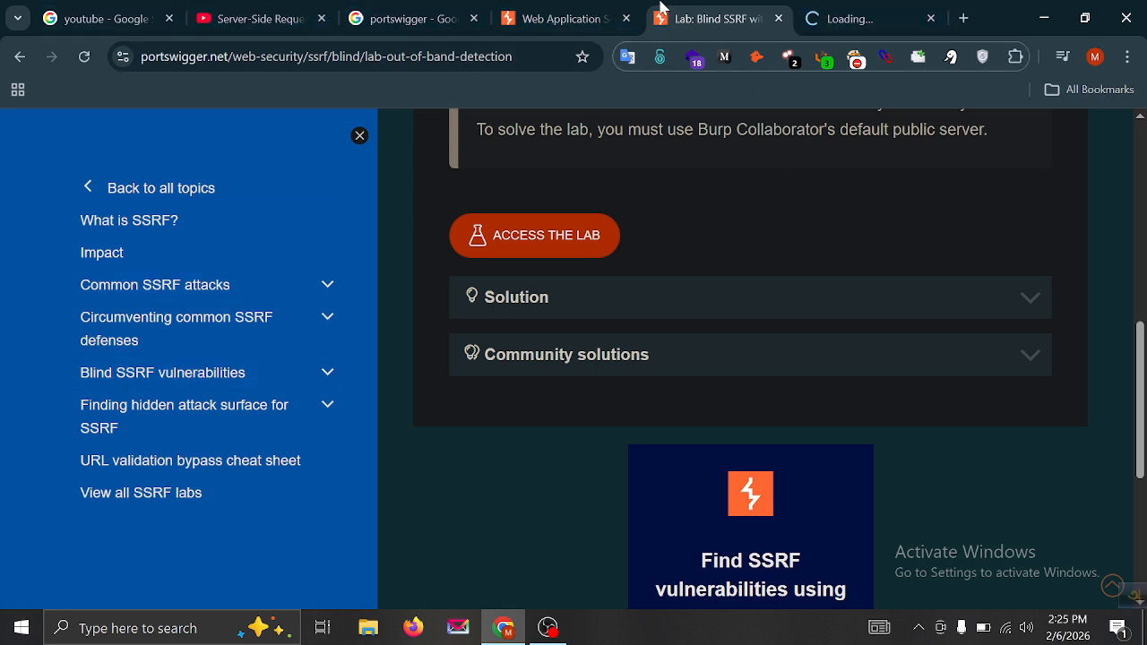
pyautogui.click(878, 10)
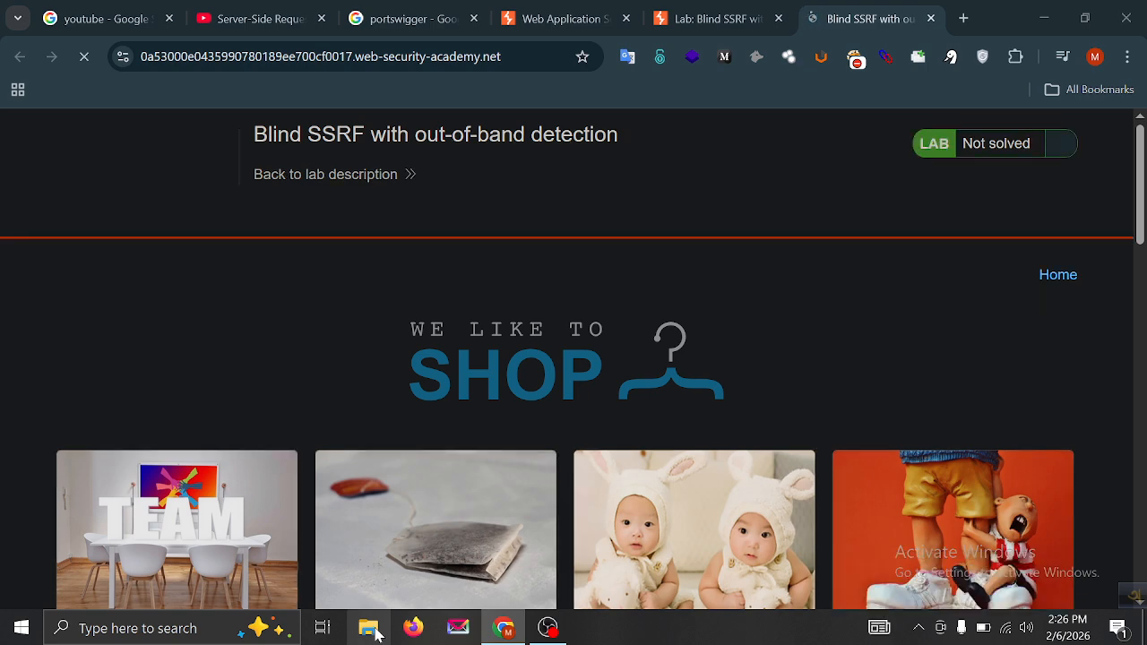
# Open the burpsute-latest folder in File Explorer and run run_burp.bat to launch Burp Suite.
pyautogui.click(369, 628)
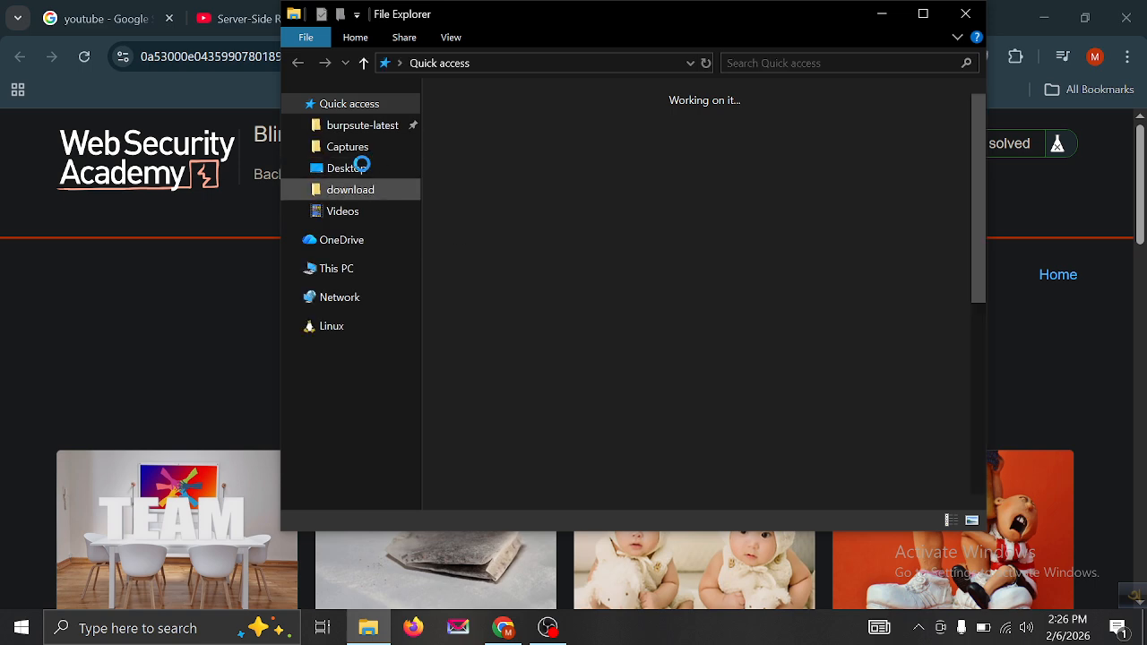
pyautogui.click(385, 134)
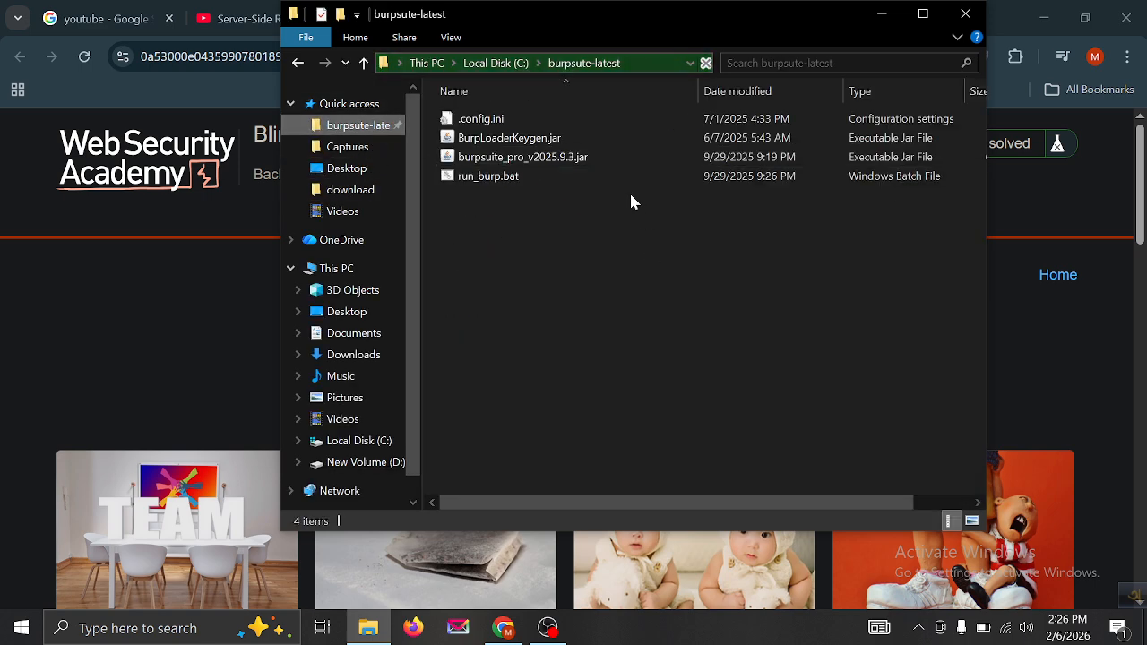
pyautogui.click(574, 176)
pyautogui.doubleClick(576, 176)
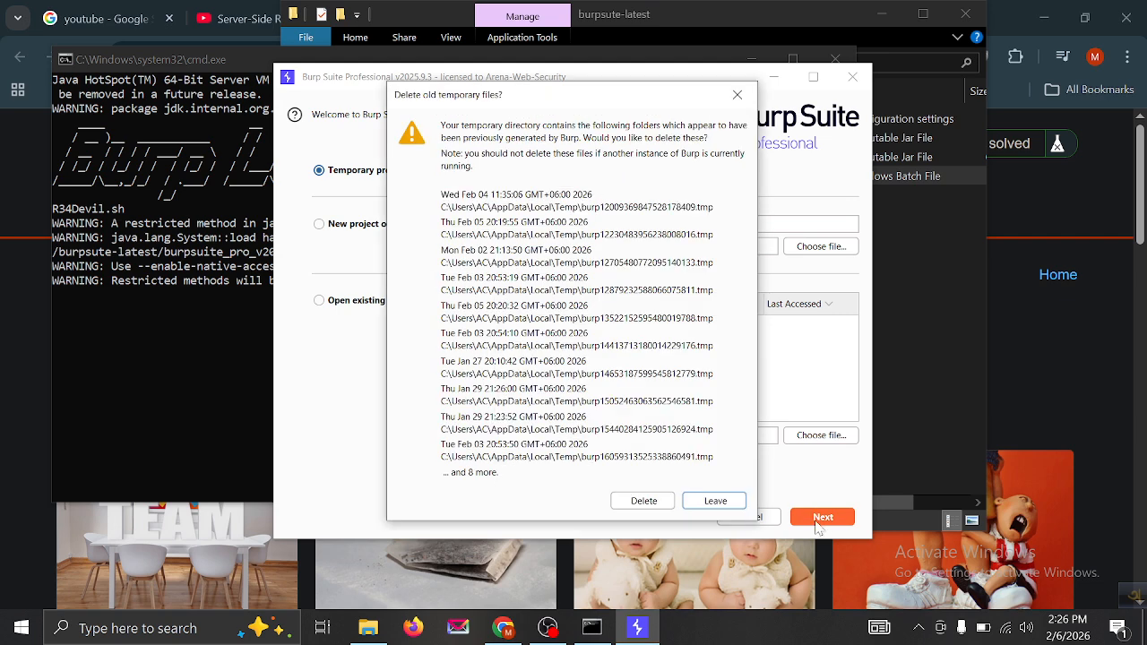
# Leave the old temporary files in place and start a temporary project with Burp defaults.
pyautogui.click(731, 502)
pyautogui.click(811, 517)
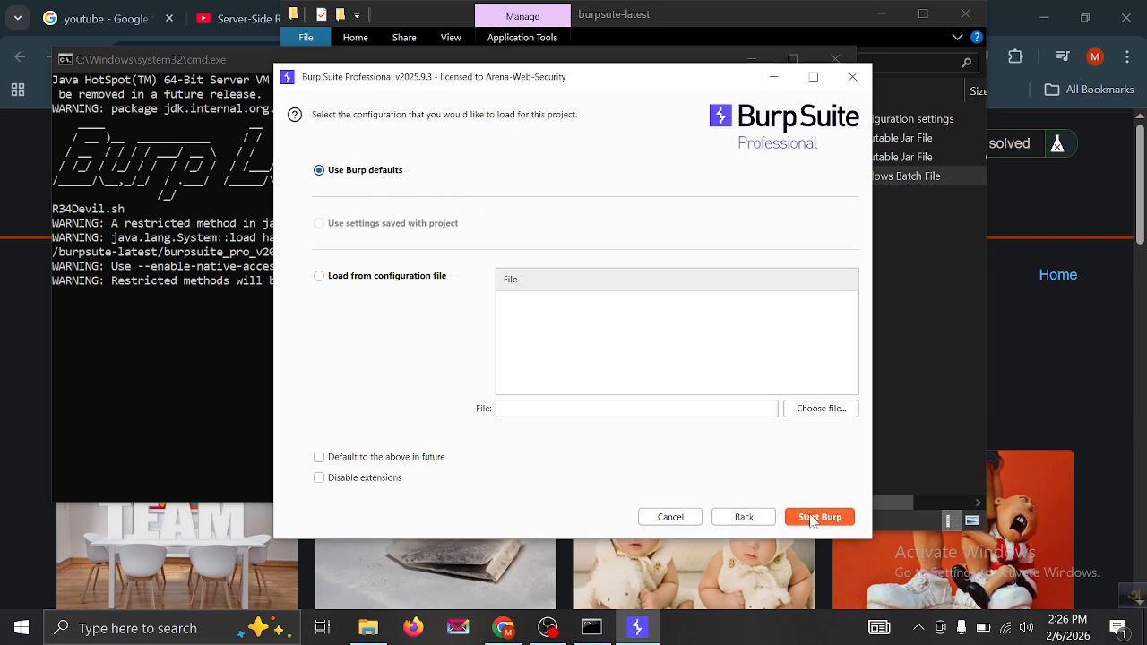
pyautogui.click(816, 517)
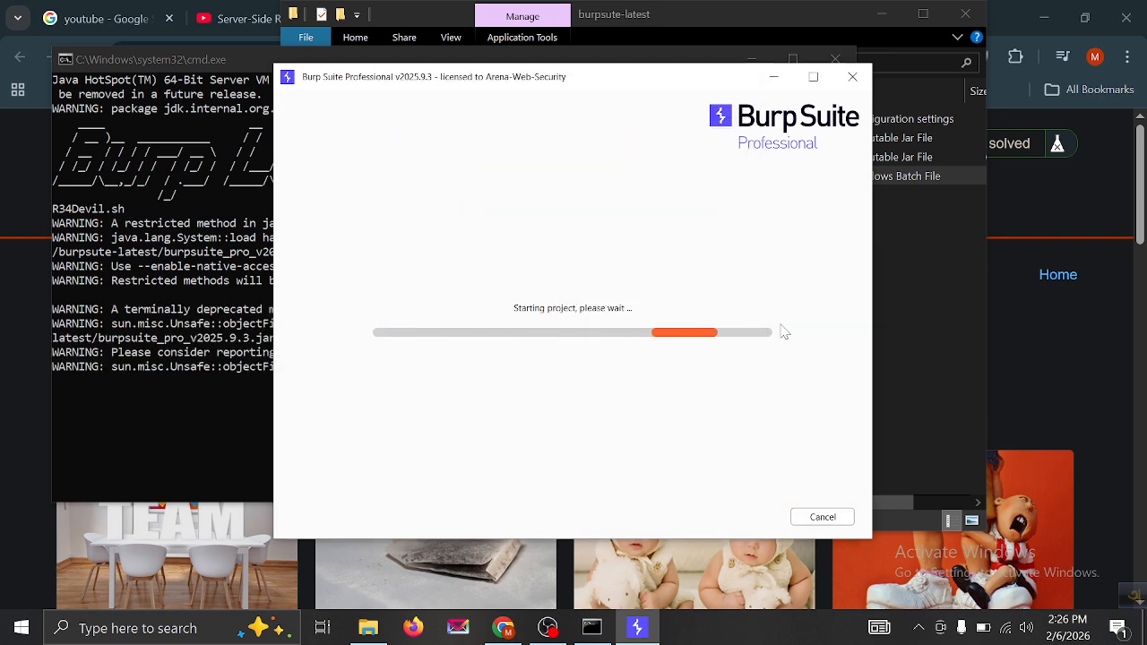
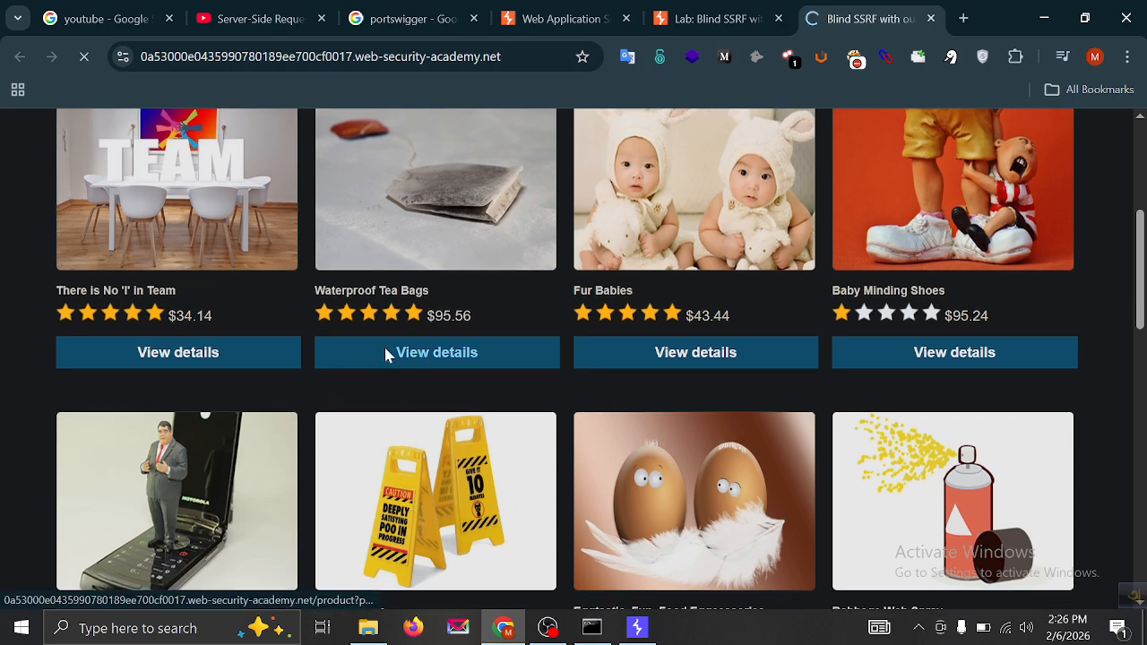
# Review the lab description in the browser for the Referer header behaviour and the Burp Collaborator requirement.
pyautogui.click(699, 16)
pyautogui.scroll(8, 625, 308)
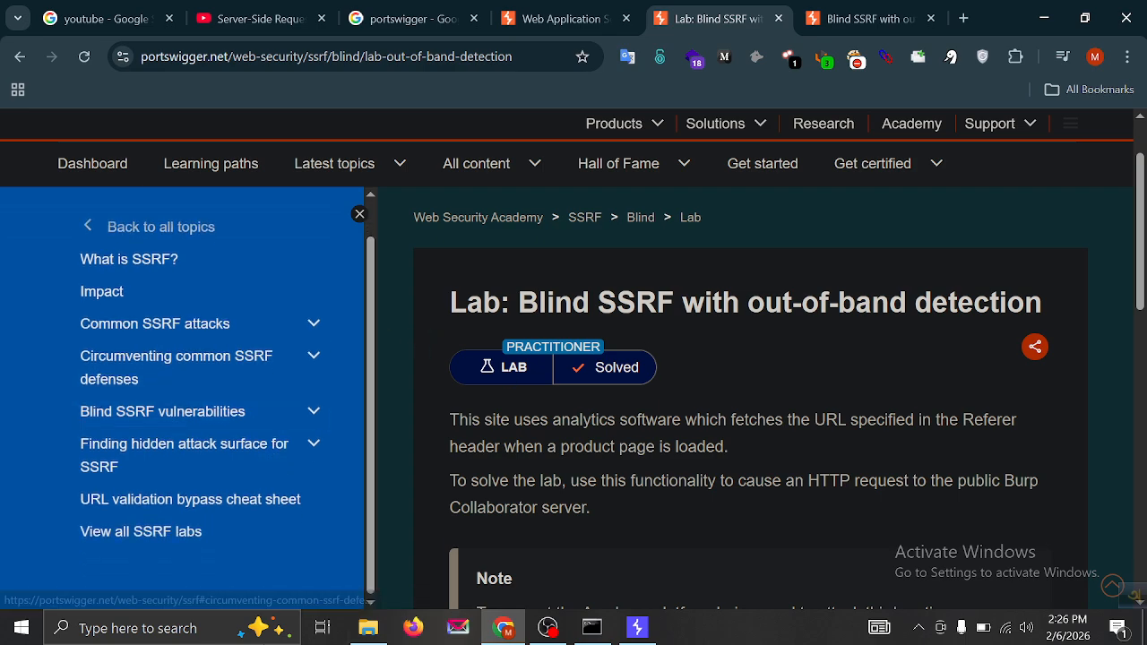
pyautogui.scroll(-4, 587, 279)
pyautogui.scroll(3, 587, 279)
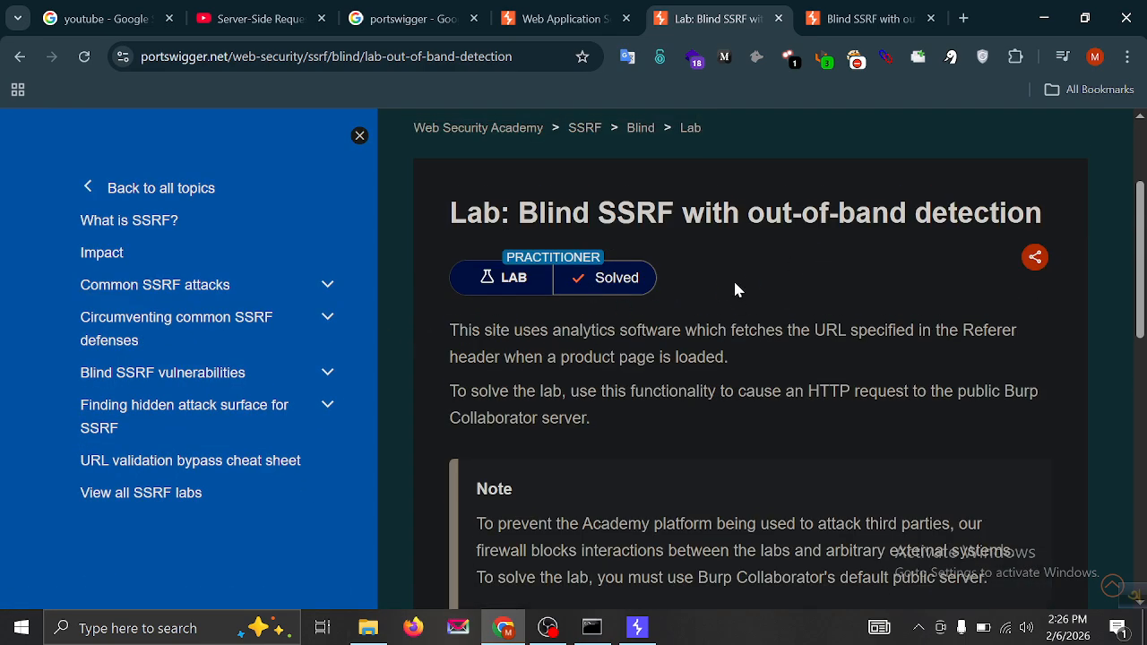
pyautogui.scroll(2, 765, 292)
pyautogui.scroll(-2, 427, 269)
pyautogui.moveTo(449, 330); pyautogui.dragTo(747, 361)
pyautogui.click(644, 429)
pyautogui.moveTo(448, 394); pyautogui.dragTo(606, 421)
pyautogui.click(614, 415)
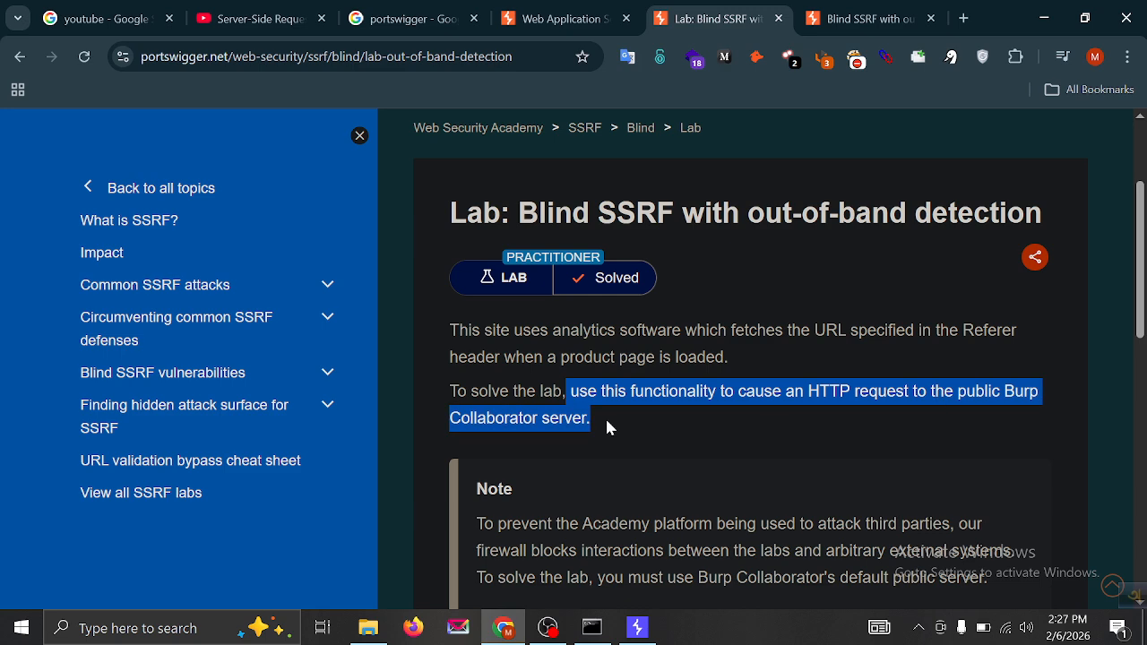
pyautogui.scroll(-2, 690, 443)
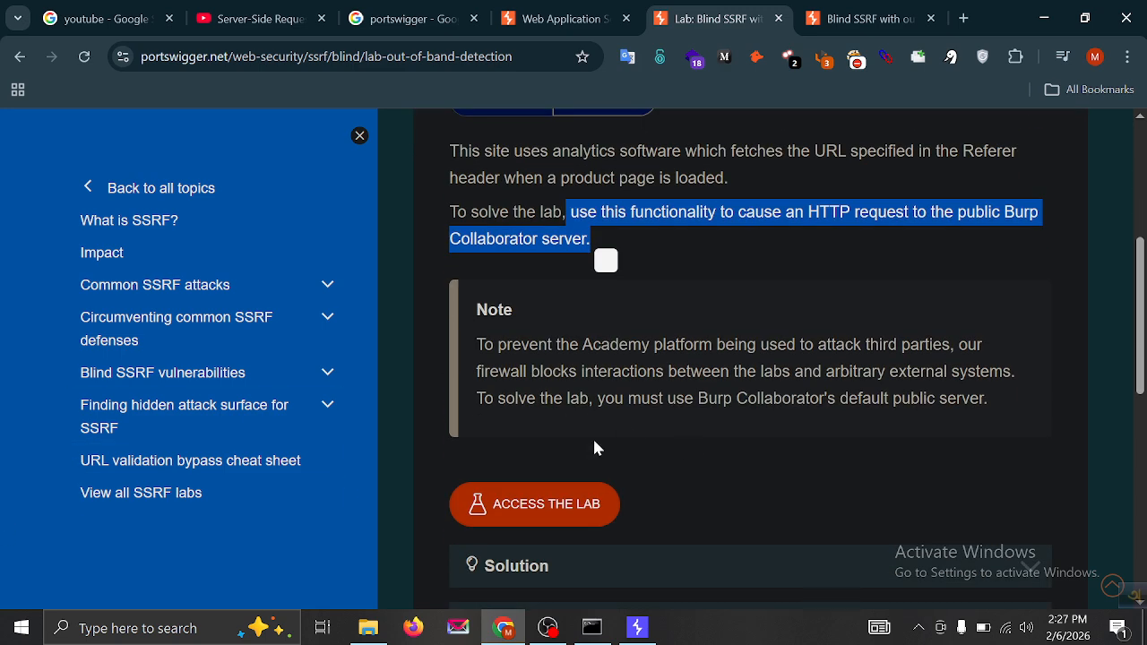
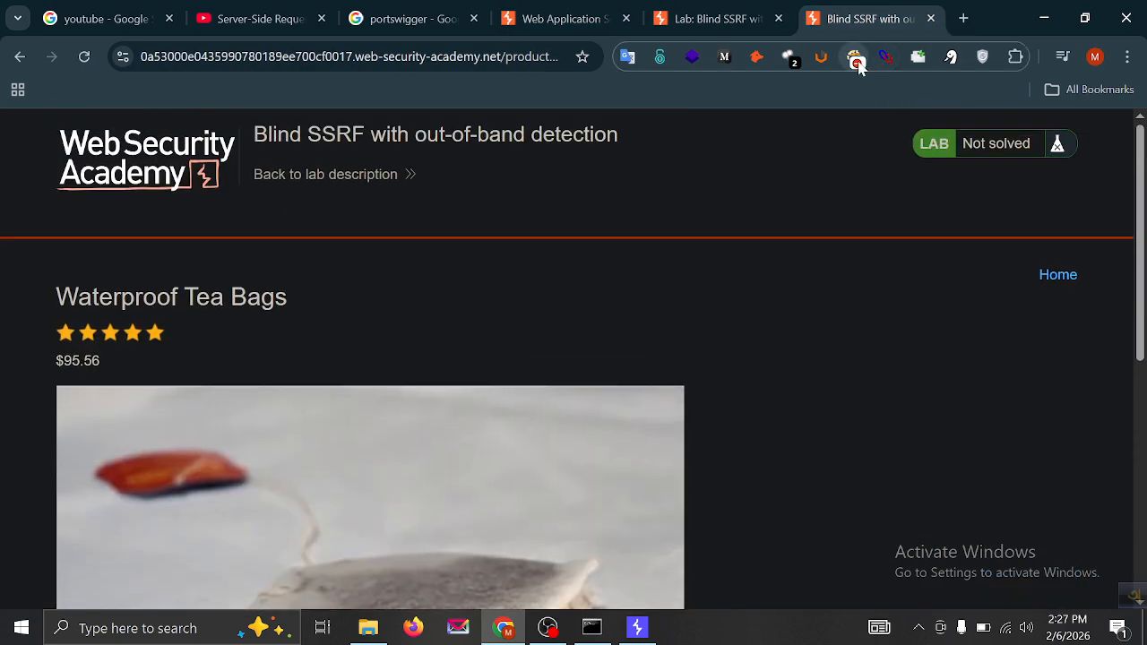
# Route browser traffic through the 127.0.0.1:8080 proxy in FoxyProxy and turn on proxy interception in Burp Suite.
pyautogui.click(856, 59)
pyautogui.click(645, 157)
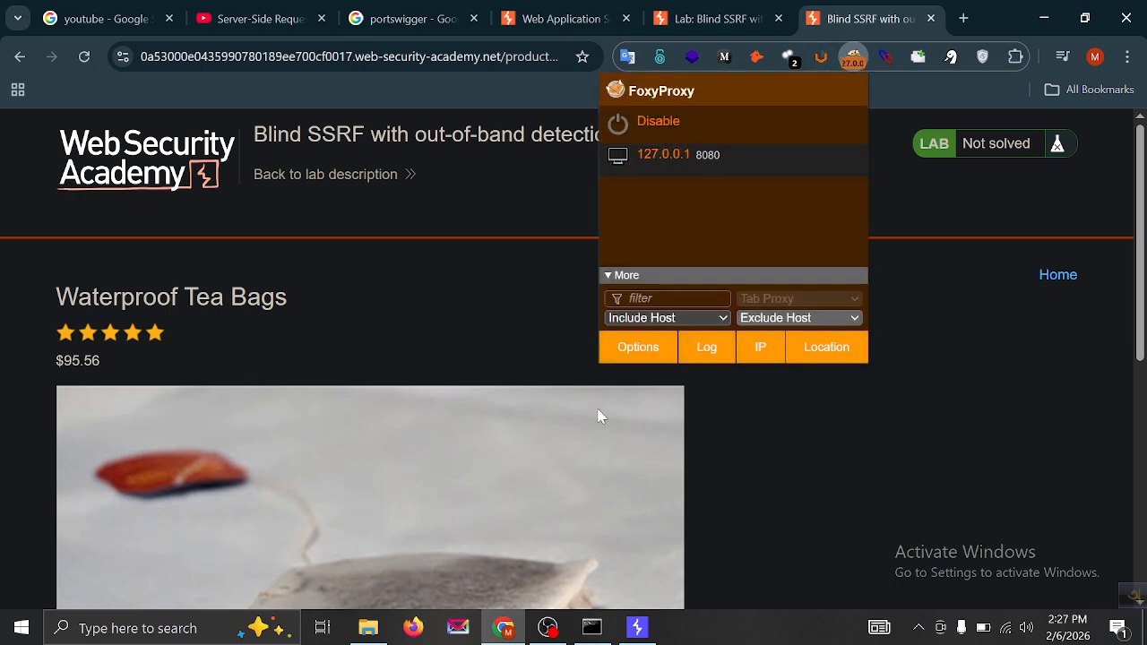
pyautogui.click(636, 627)
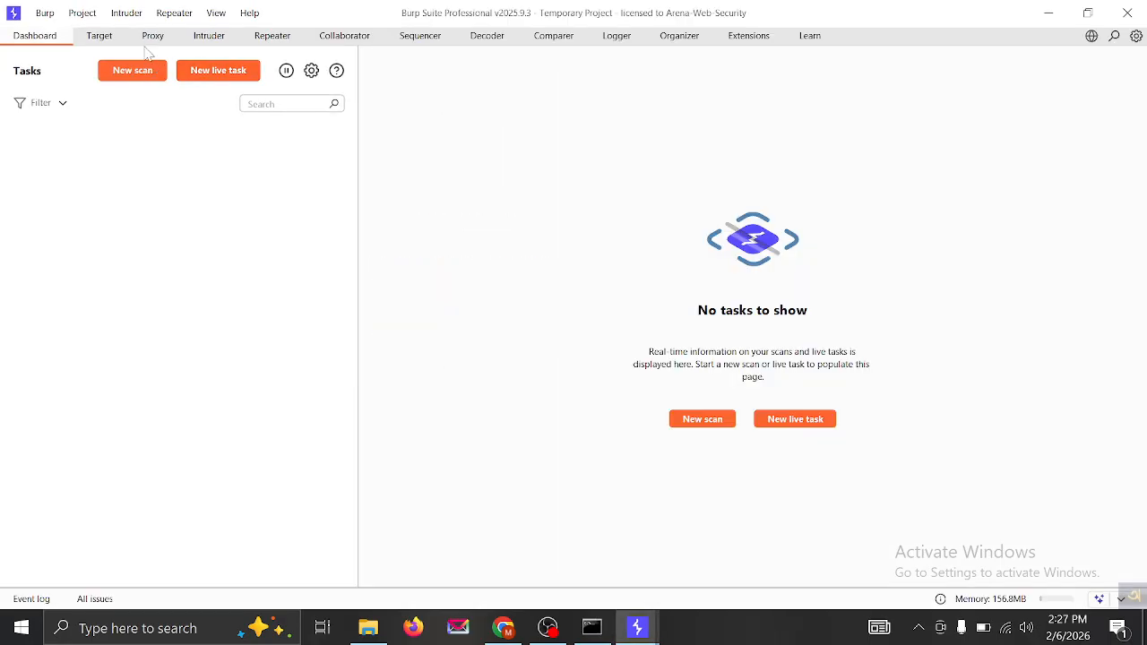
pyautogui.click(164, 43)
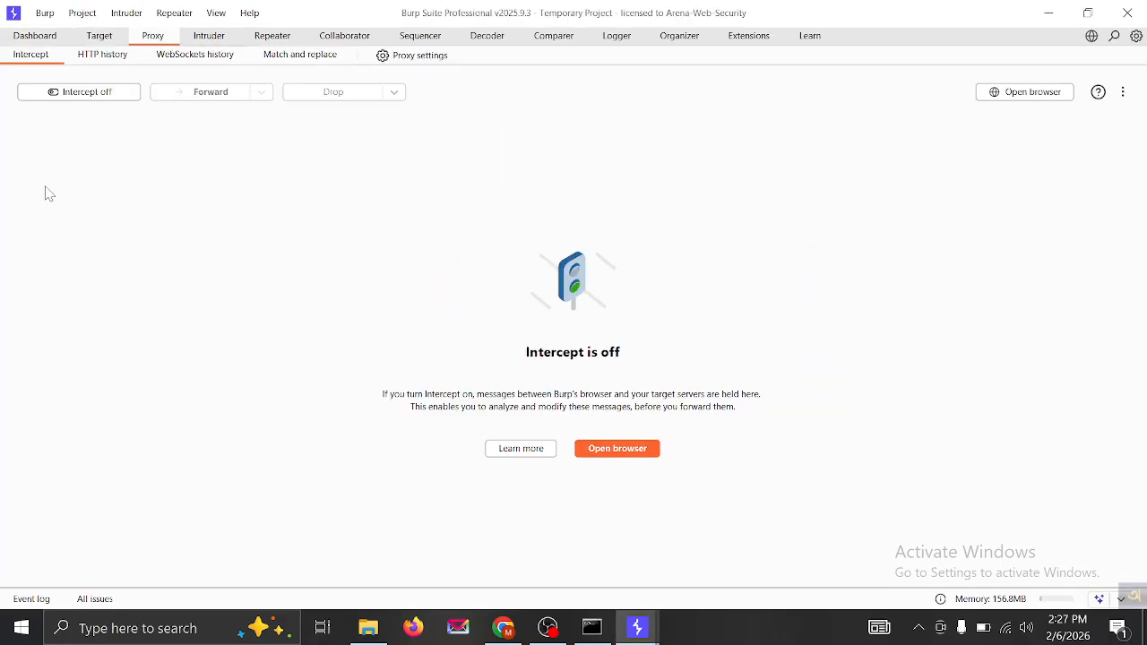
pyautogui.click(65, 93)
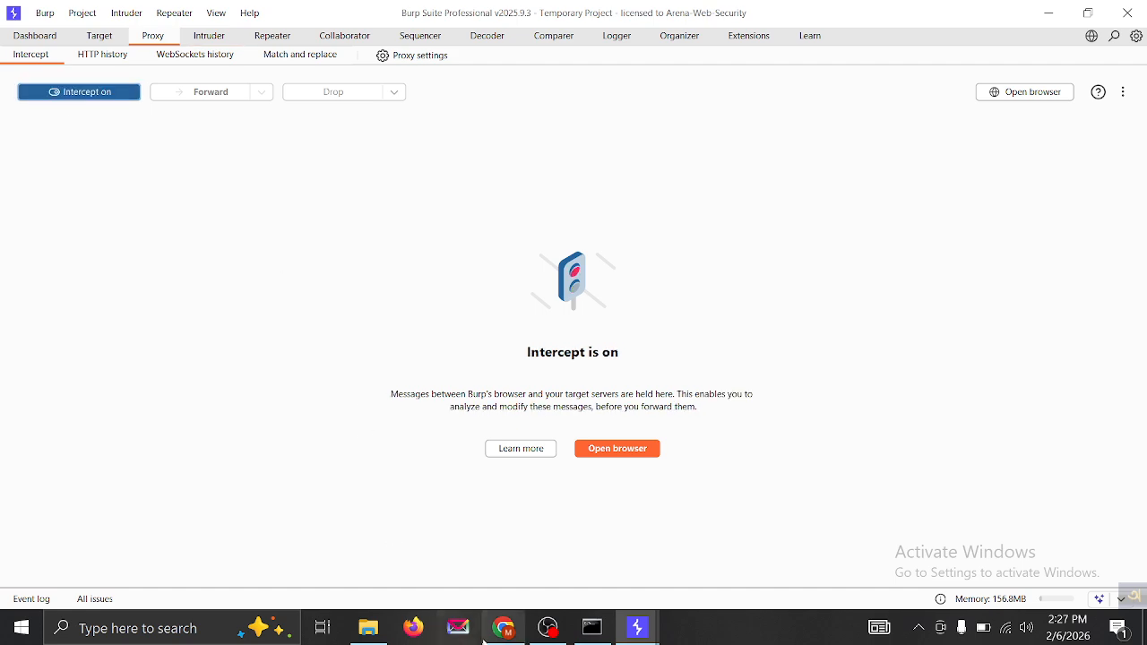
# Capture the browser's GET request for /product?productId=2, turn interception off, and open the request in Repeater.
pyautogui.click(504, 627)
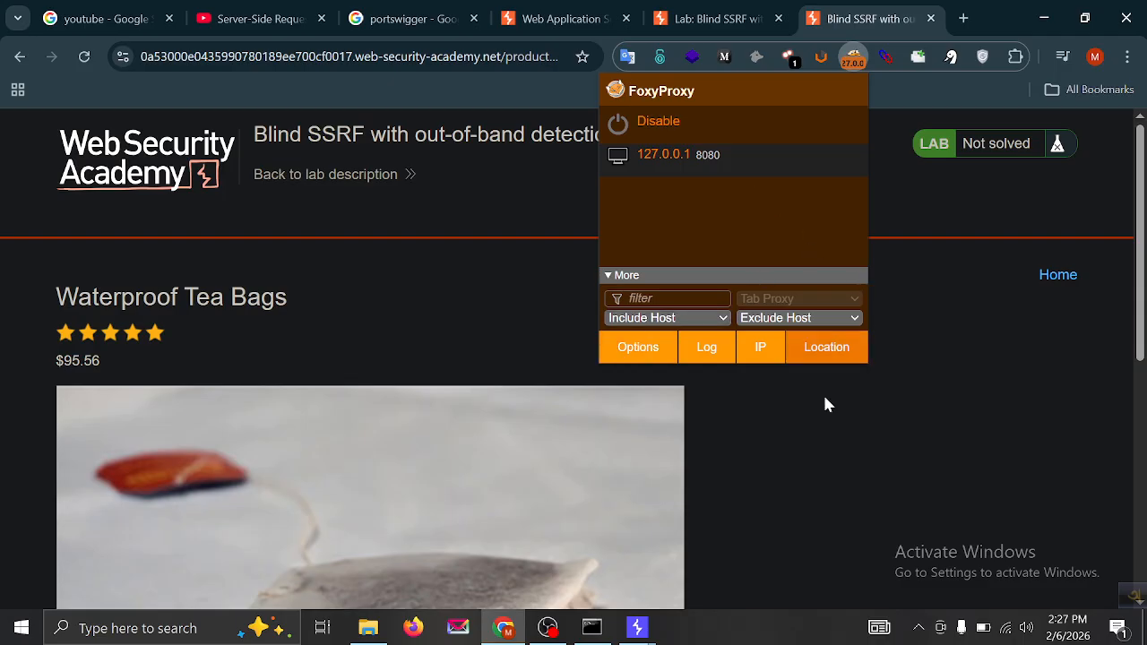
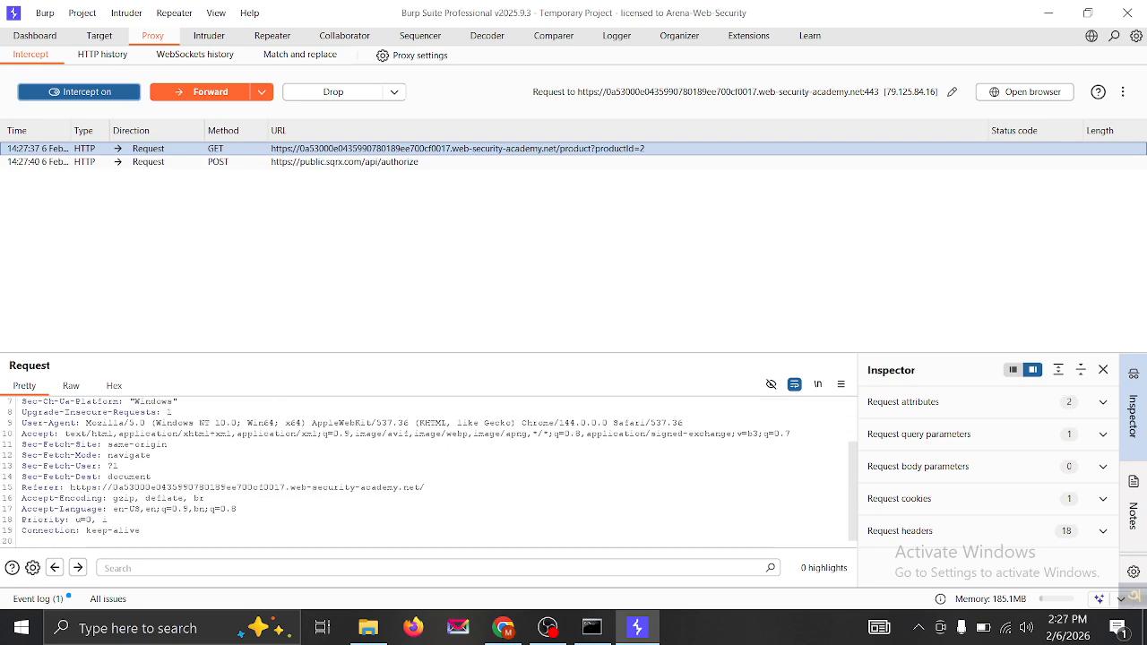
pyautogui.scroll(3, 430, 472)
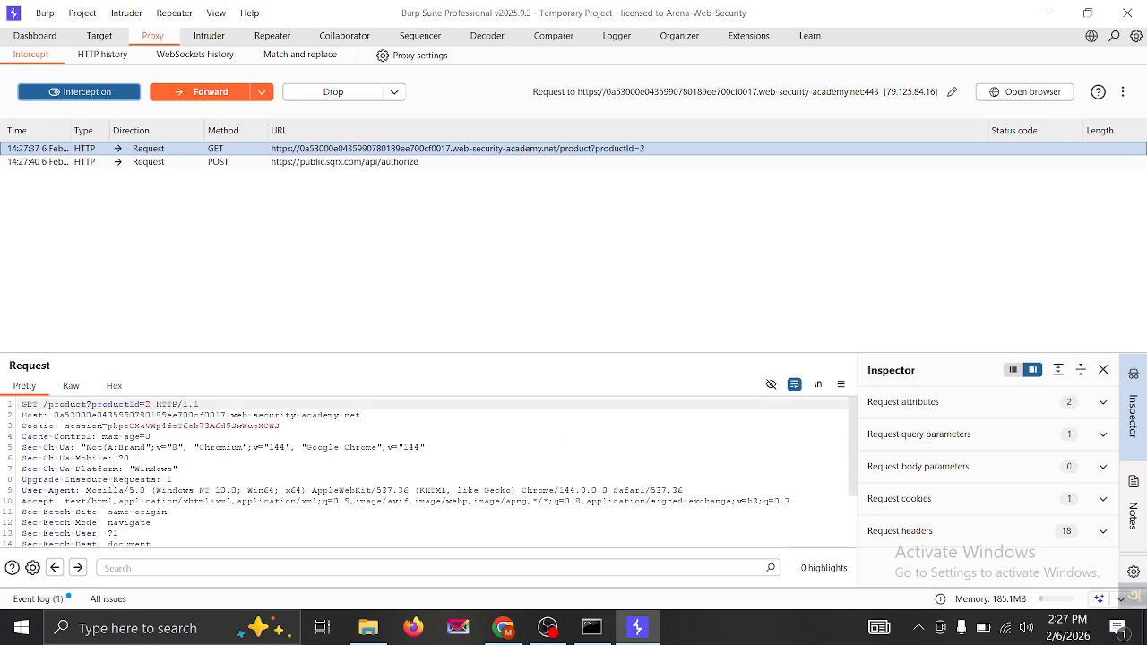
pyautogui.scroll(-3, 430, 472)
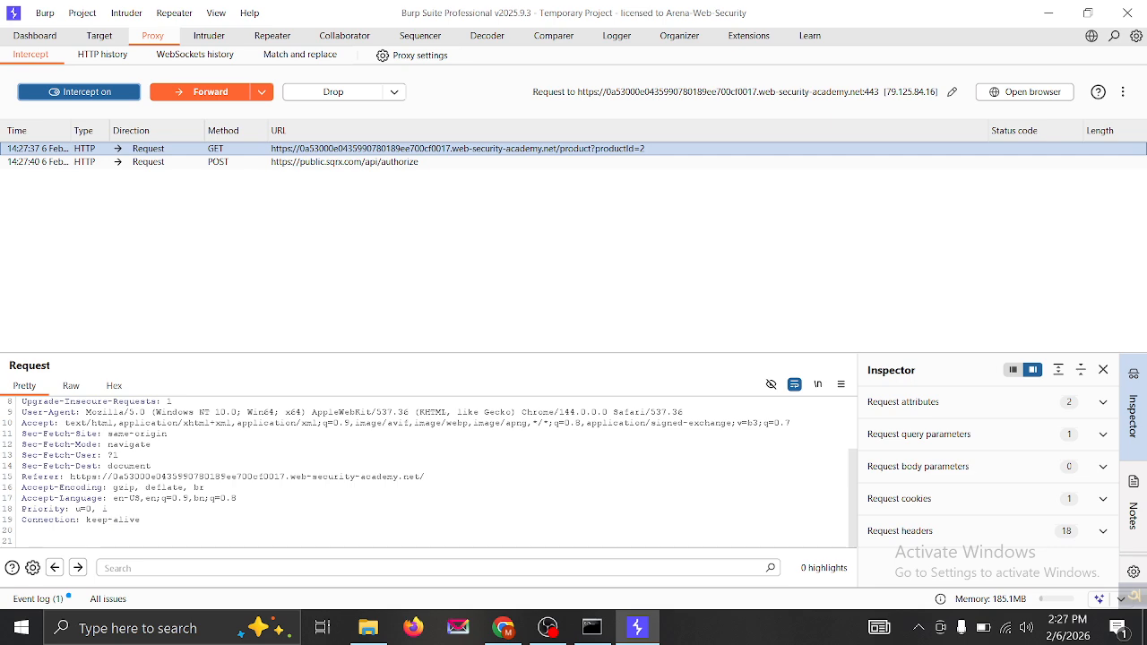
pyautogui.rightClick(356, 474)
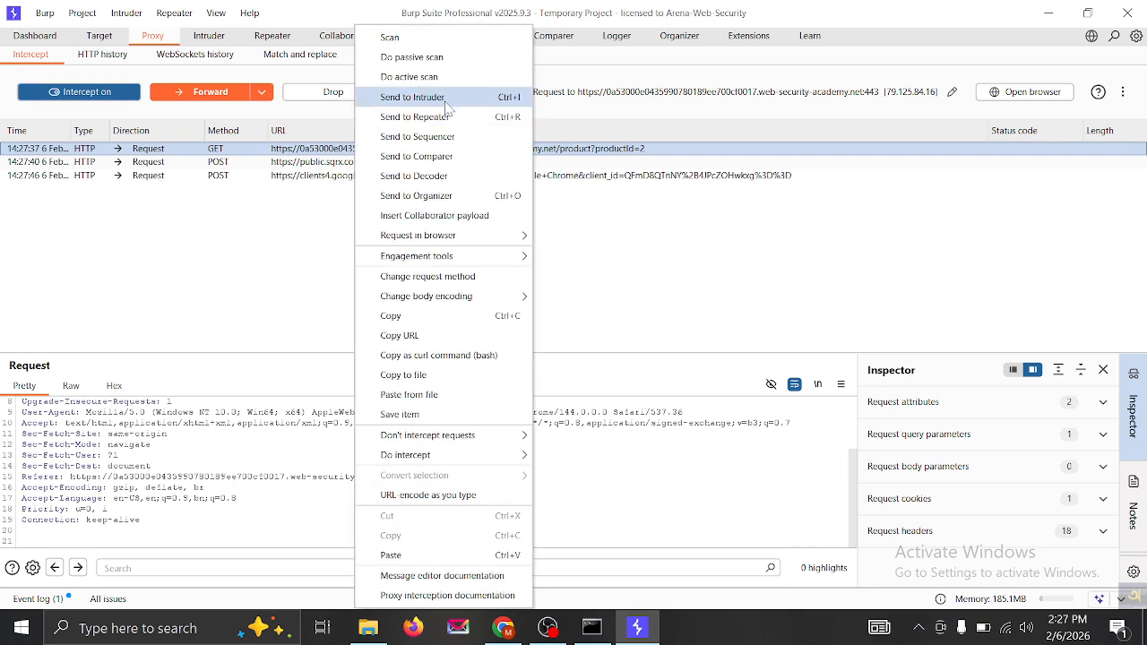
pyautogui.click(448, 117)
pyautogui.click(112, 92)
pyautogui.click(273, 35)
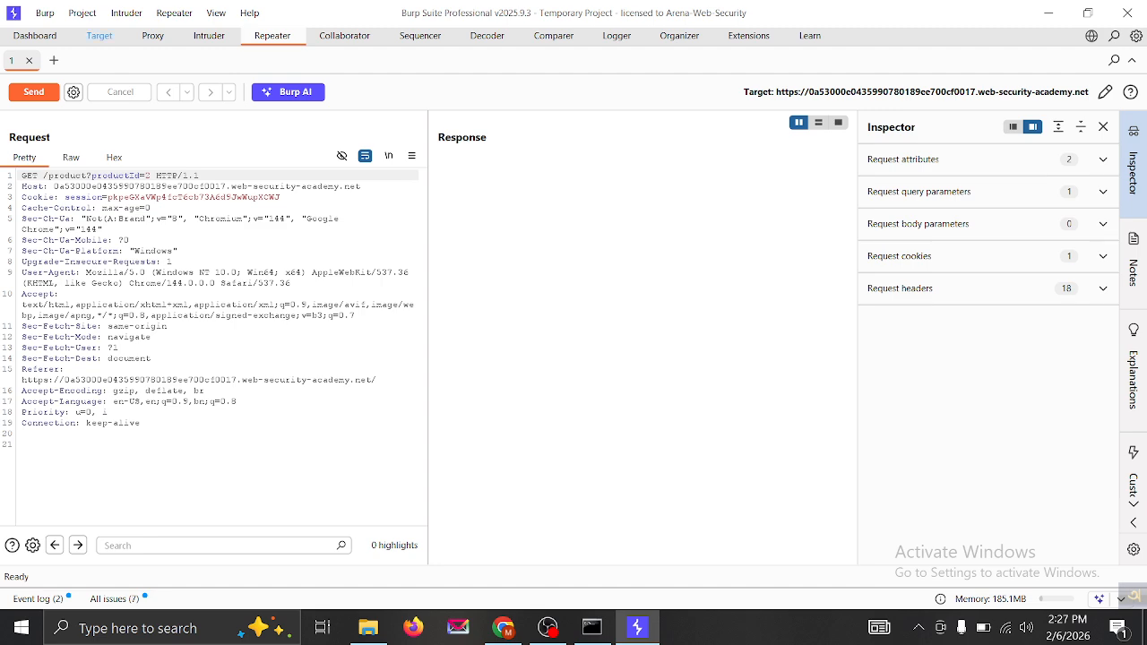
# Replace the host in the request's Referer header with a payload domain copied from Collaborator.
pyautogui.moveTo(63, 369); pyautogui.dragTo(366, 380)
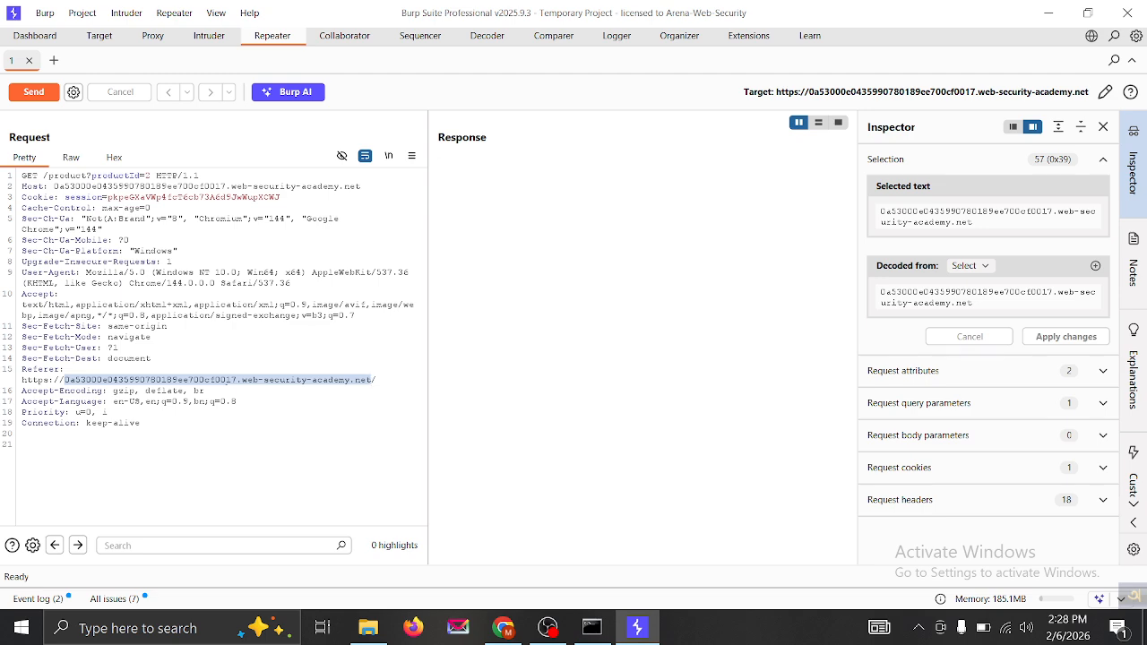
pyautogui.press('BackSpace')
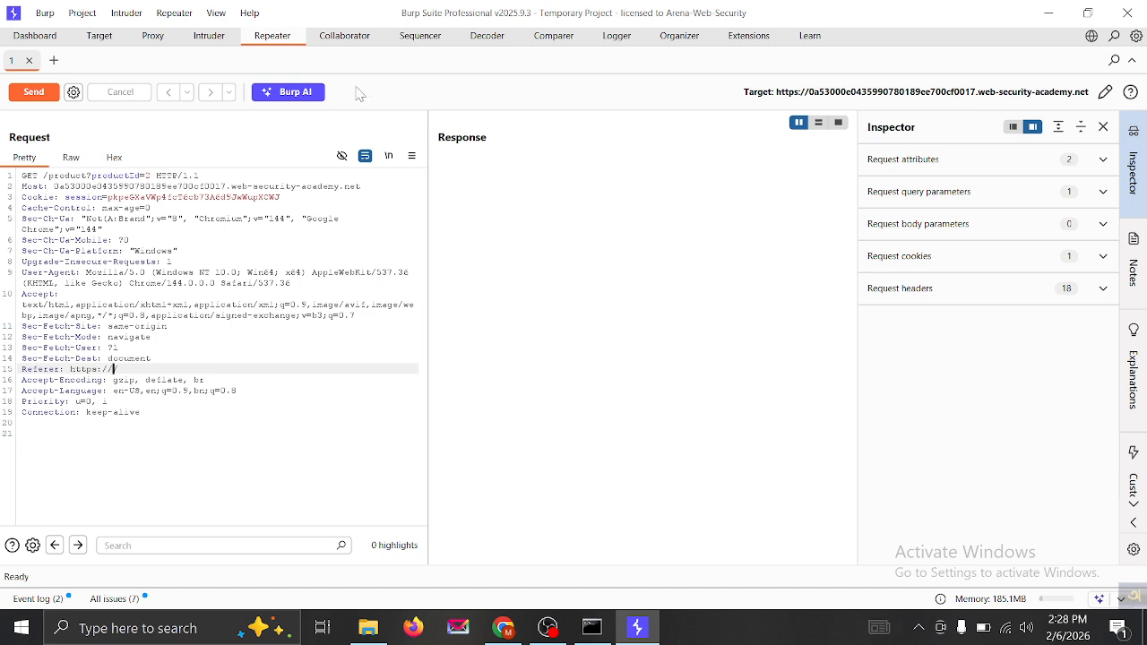
pyautogui.click(347, 40)
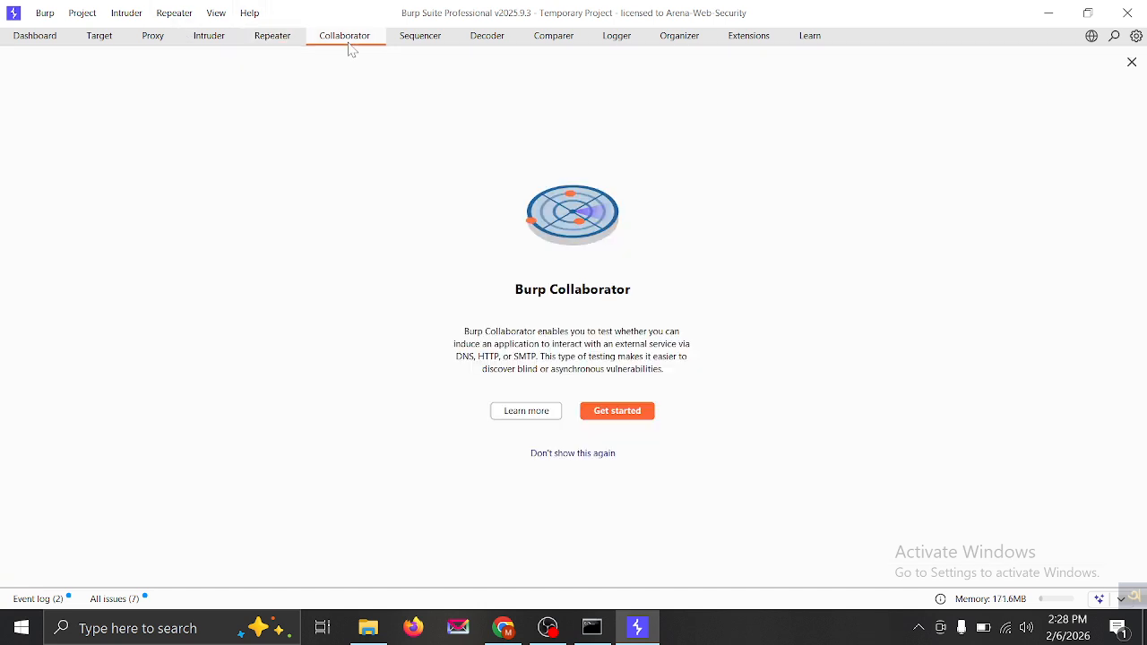
pyautogui.click(616, 412)
pyautogui.click(220, 104)
pyautogui.click(265, 39)
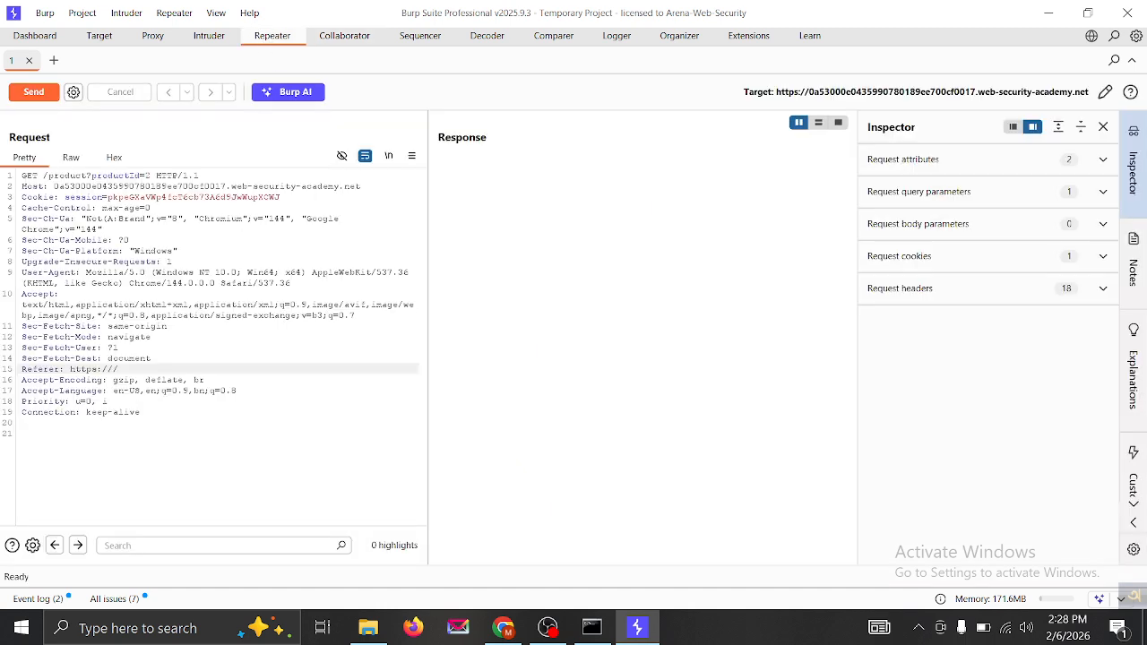
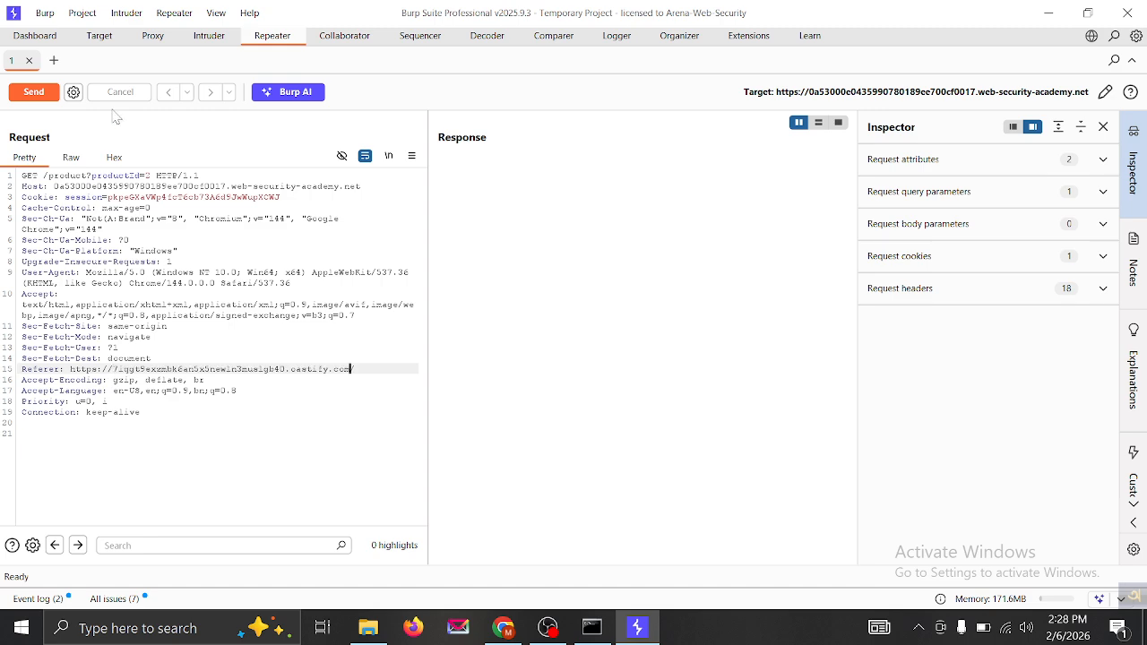
# Send the modified product request and display its response in rendered form.
pyautogui.click(40, 96)
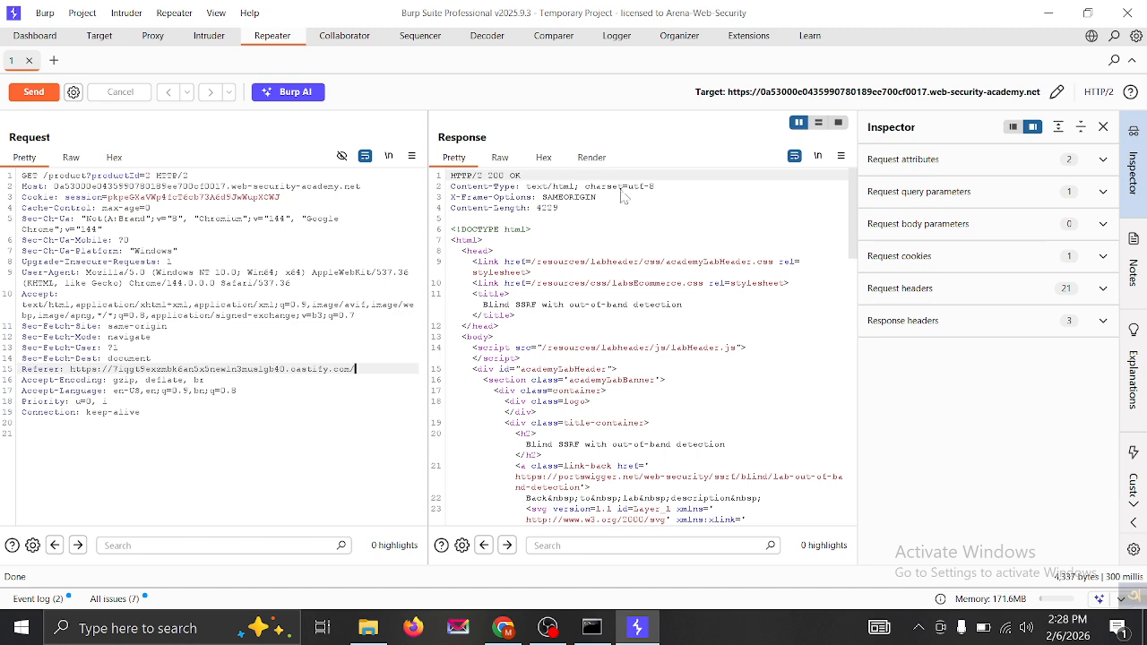
pyautogui.click(582, 166)
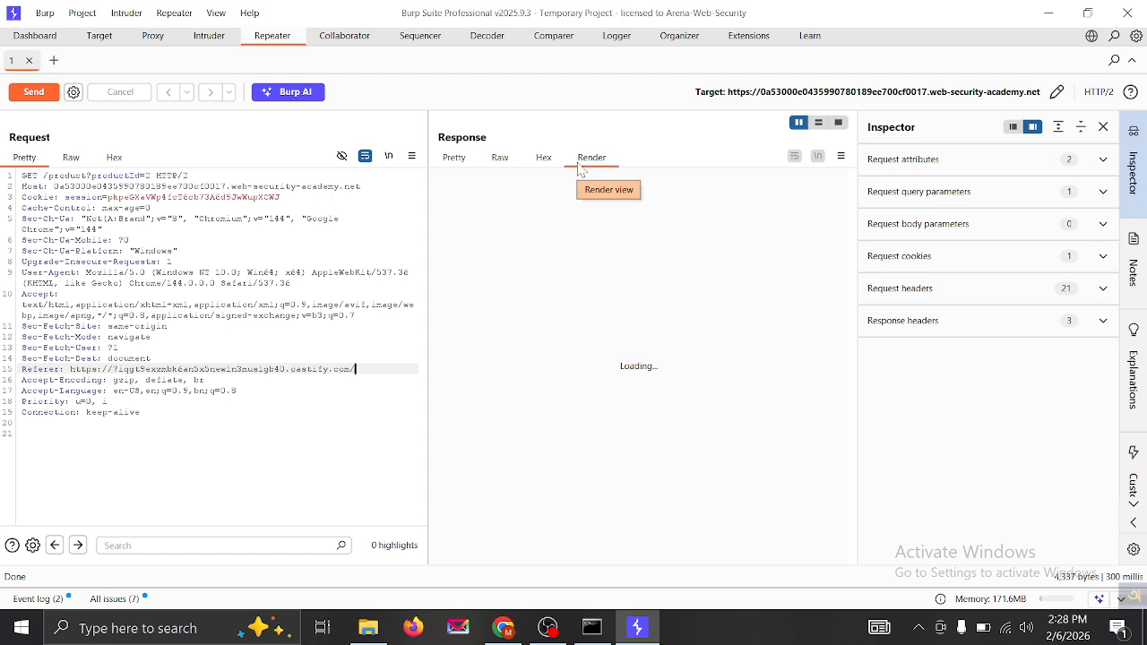
# Show the raw product response in Repeater and review the DNS interactions recorded in Collaborator.
pyautogui.click(543, 159)
pyautogui.click(498, 161)
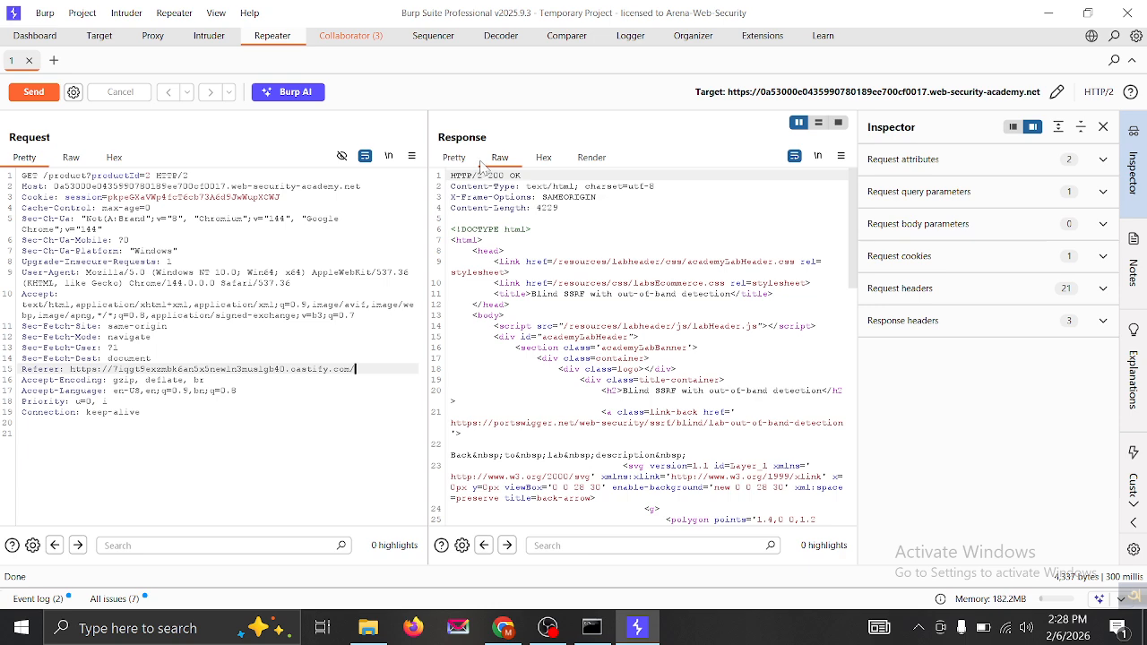
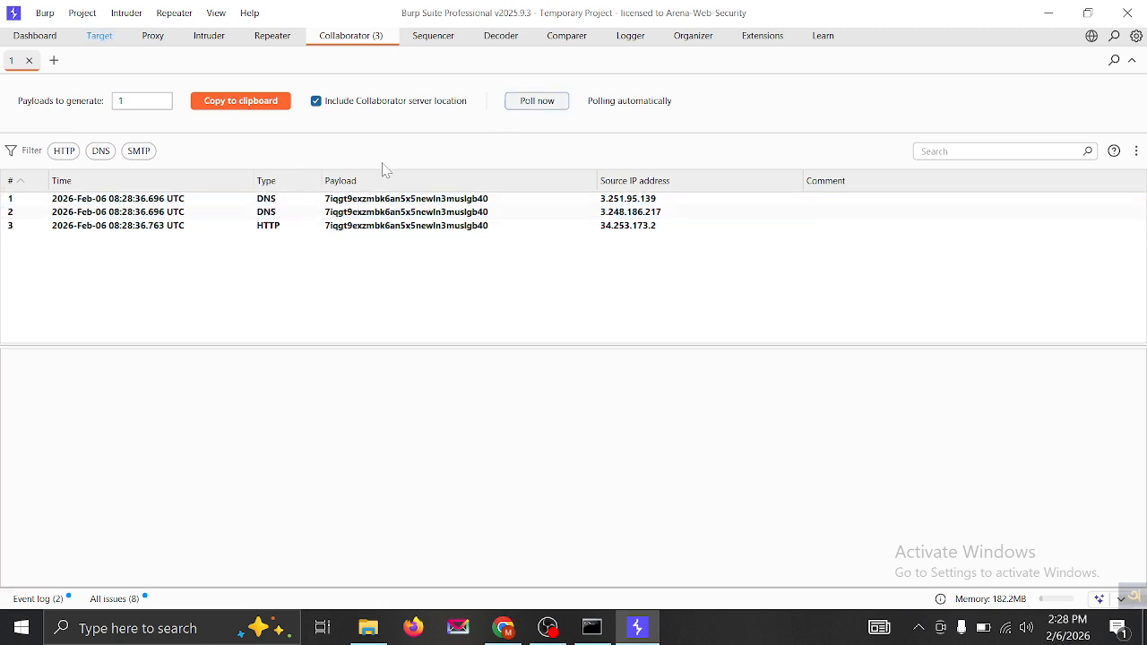
pyautogui.click(278, 217)
pyautogui.click(272, 202)
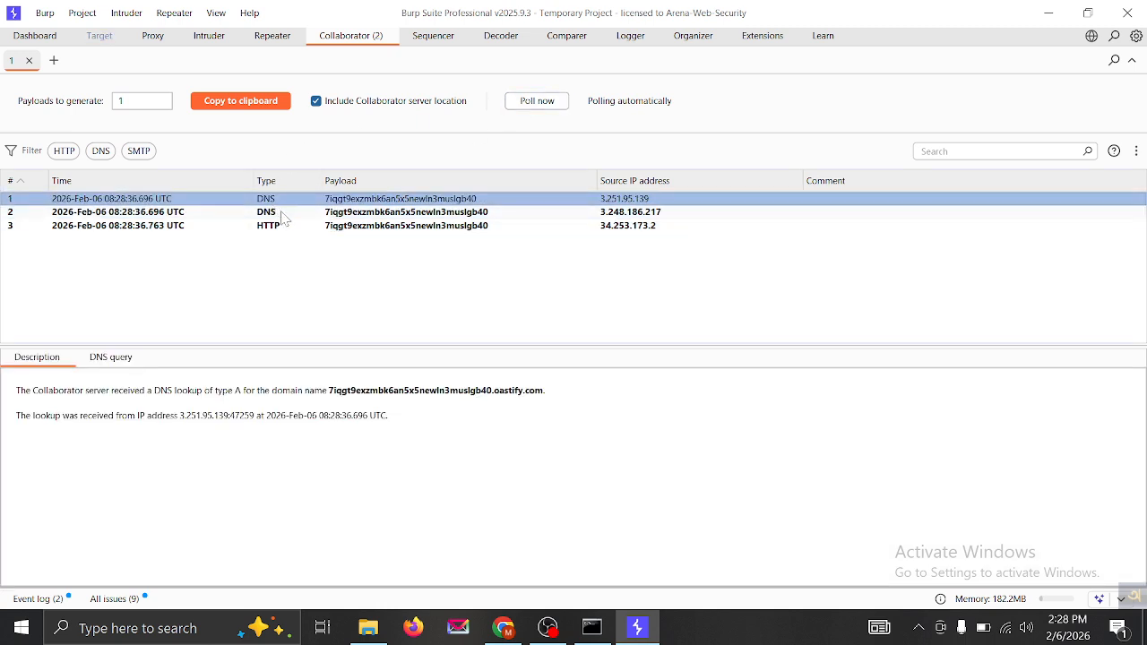
pyautogui.click(275, 214)
# Examine the HTTP interaction in Collaborator, viewing both the response from Collaborator and the request sent to it.
pyautogui.click(285, 229)
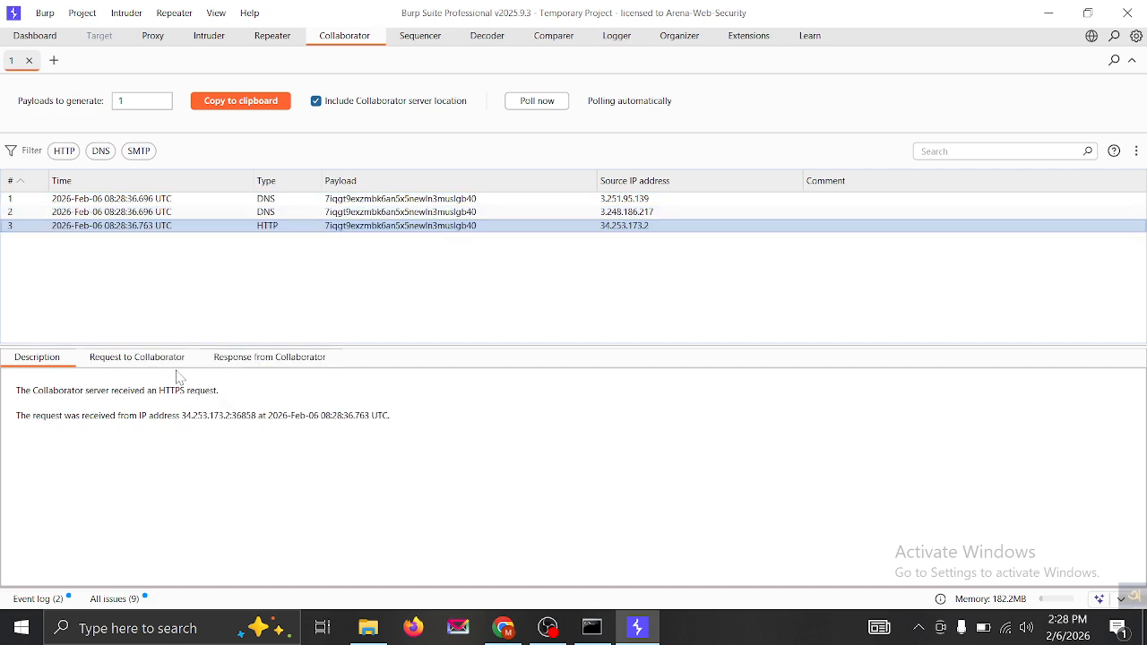
pyautogui.click(253, 358)
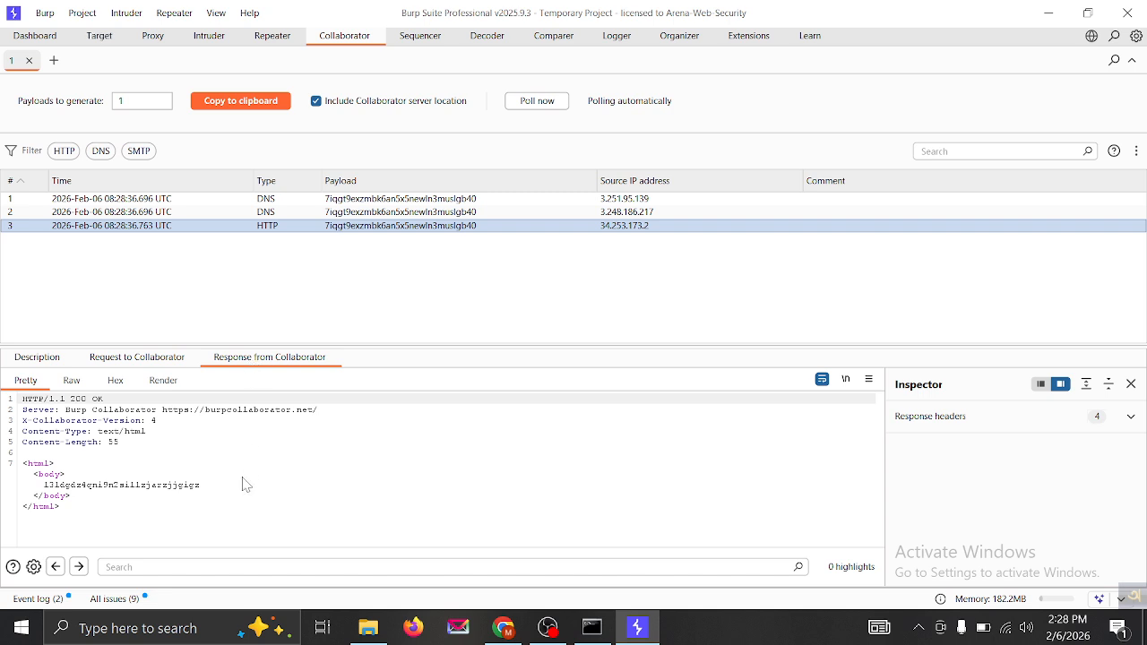
pyautogui.moveTo(204, 485); pyautogui.dragTo(45, 484)
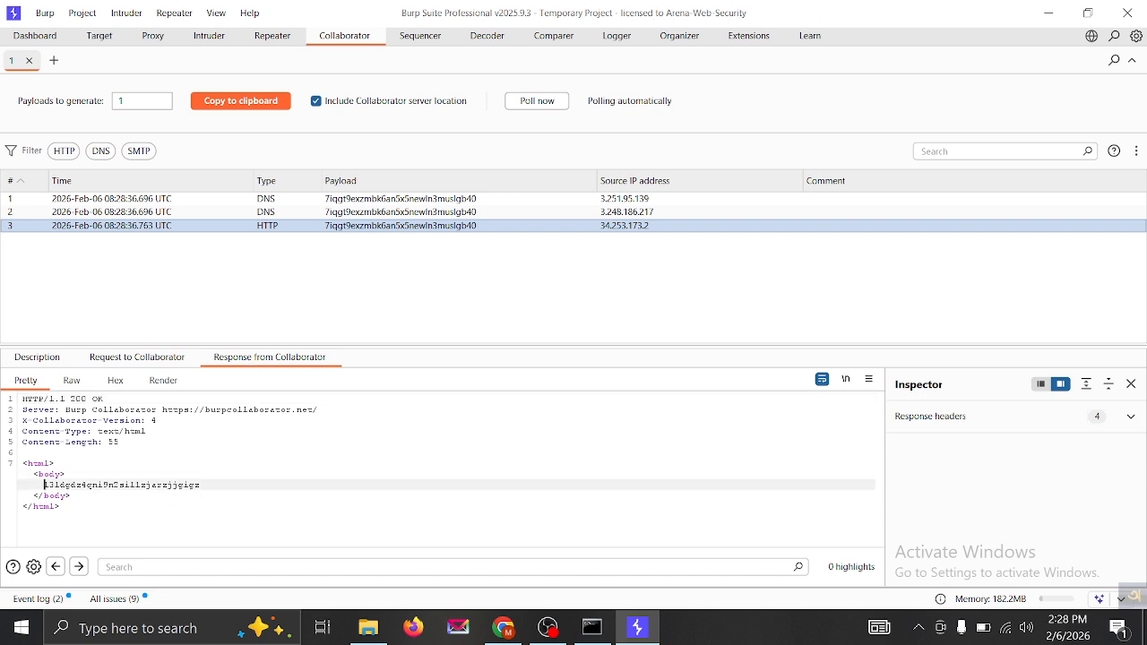
pyautogui.click(161, 362)
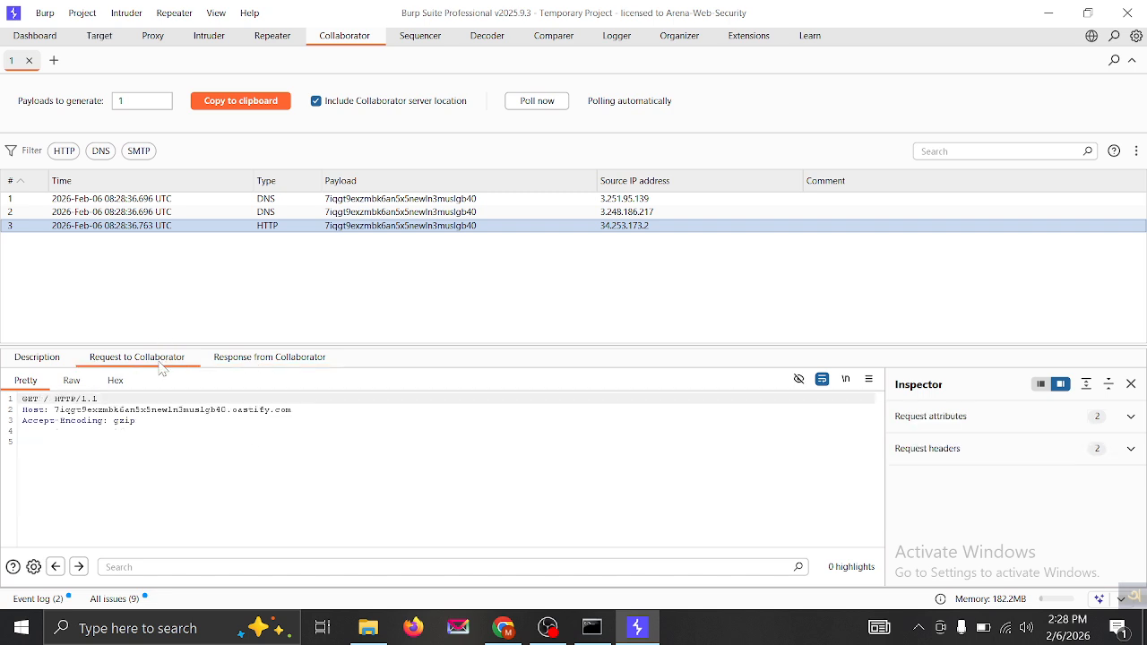
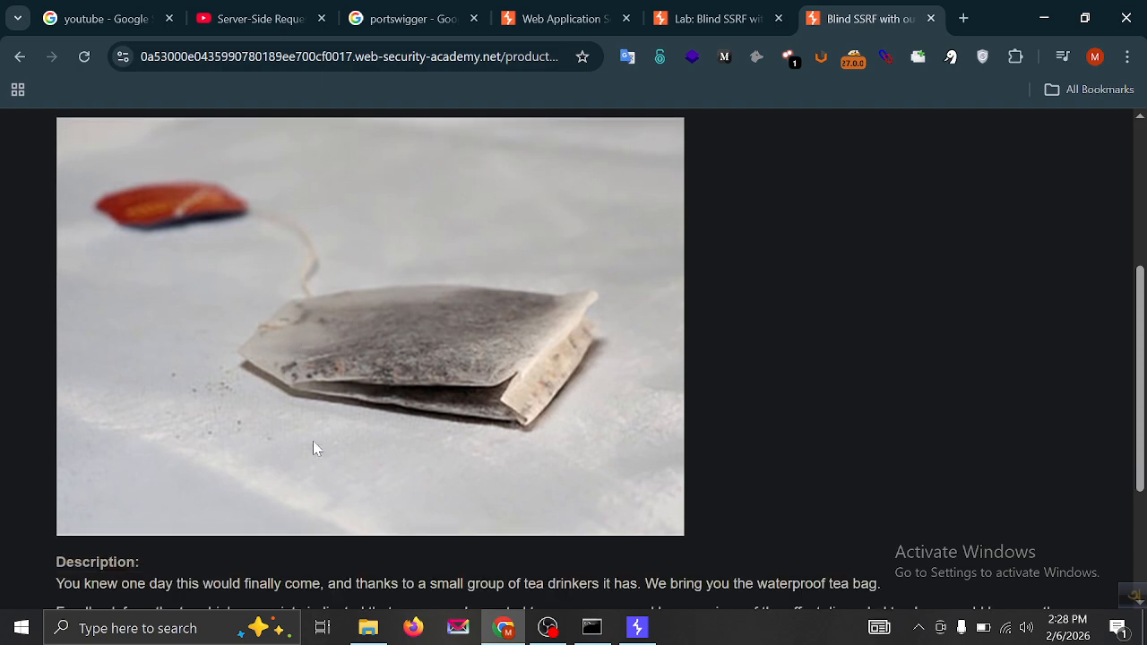
# Switch to Chrome and check the lab's status banner above the product details.
pyautogui.scroll(4, 373, 332)
pyautogui.scroll(1, 373, 332)
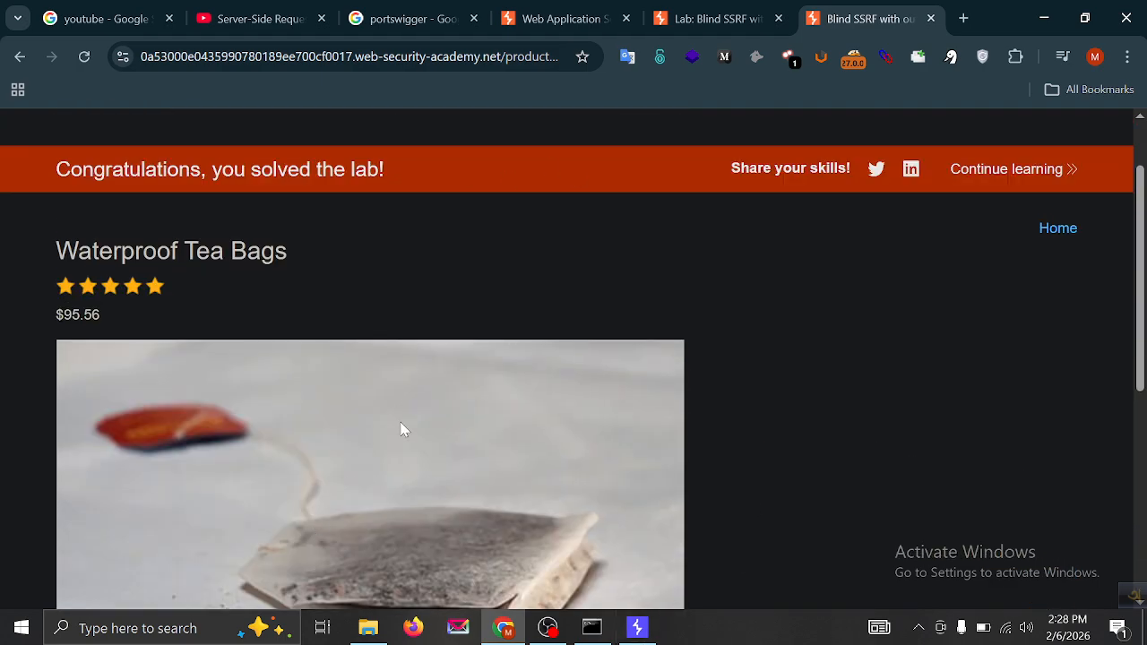
pyautogui.scroll(-3, 546, 399)
pyautogui.scroll(3, 542, 419)
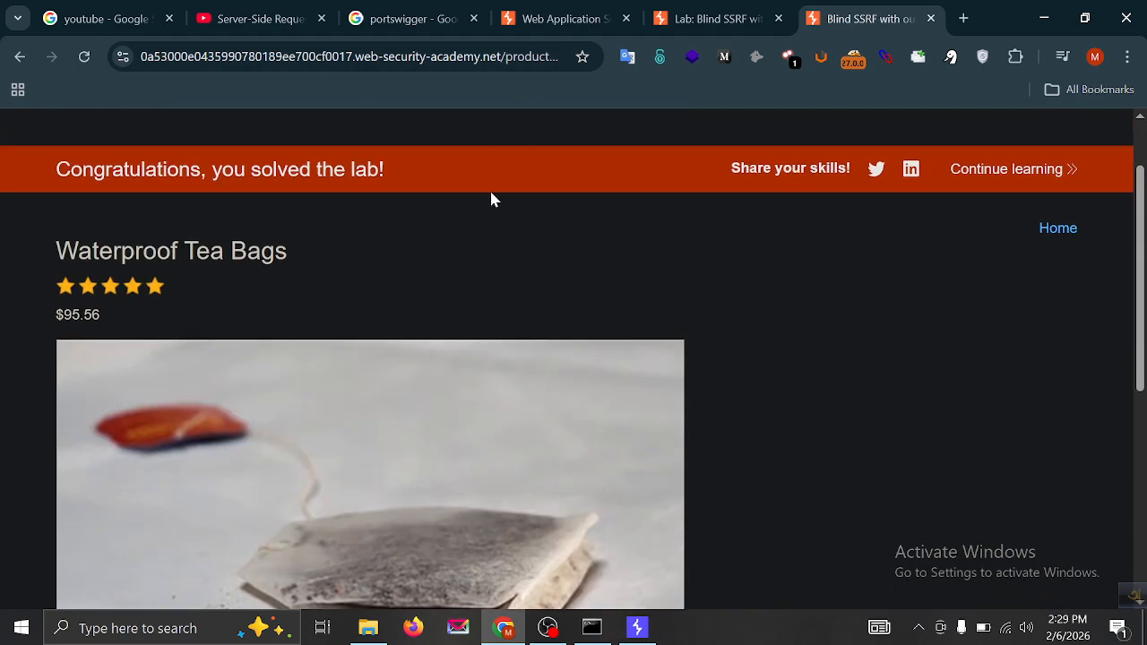